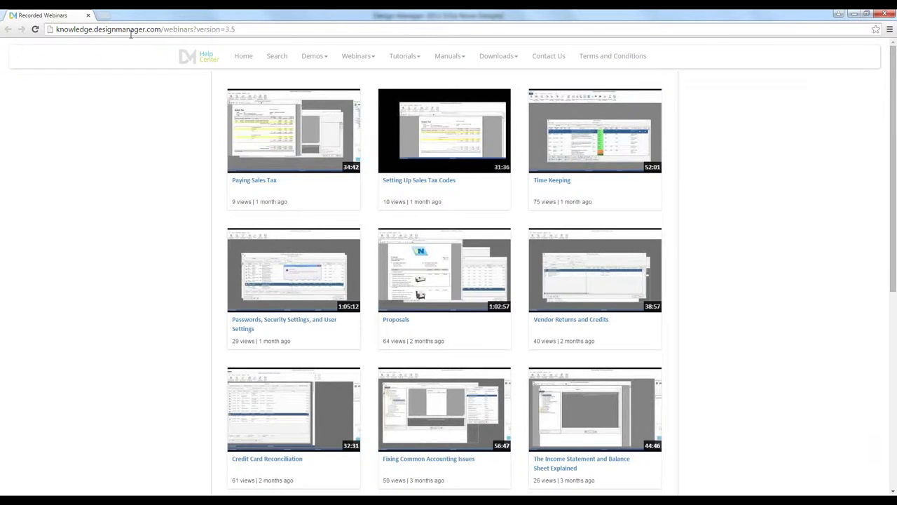
- Check the webinar options of the Help Center website and switch to Design Manager 2013
click(372, 58)
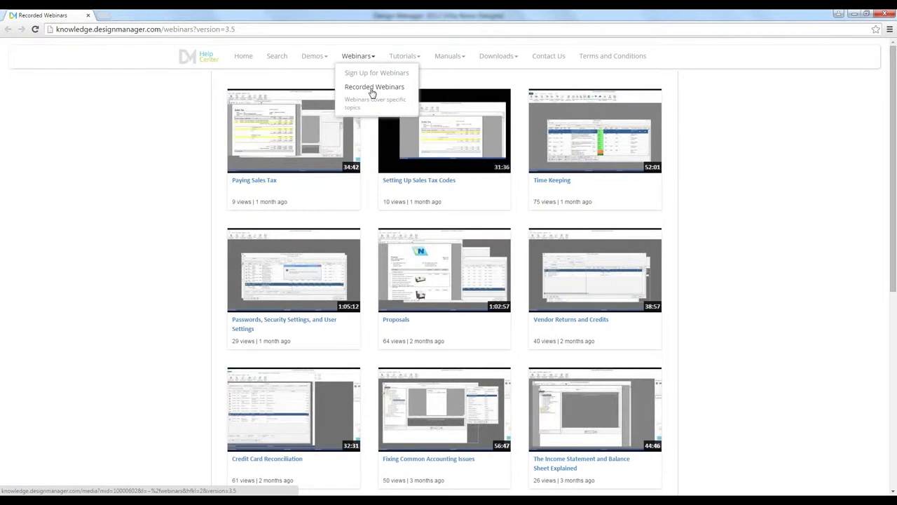
click(125, 189)
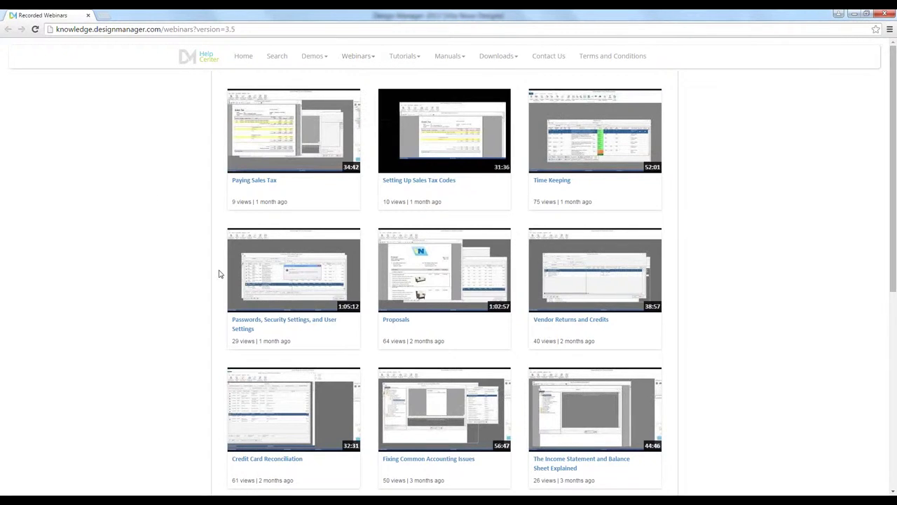
key(alt+Tab)
mouse_move(371, 59)
click(854, 16)
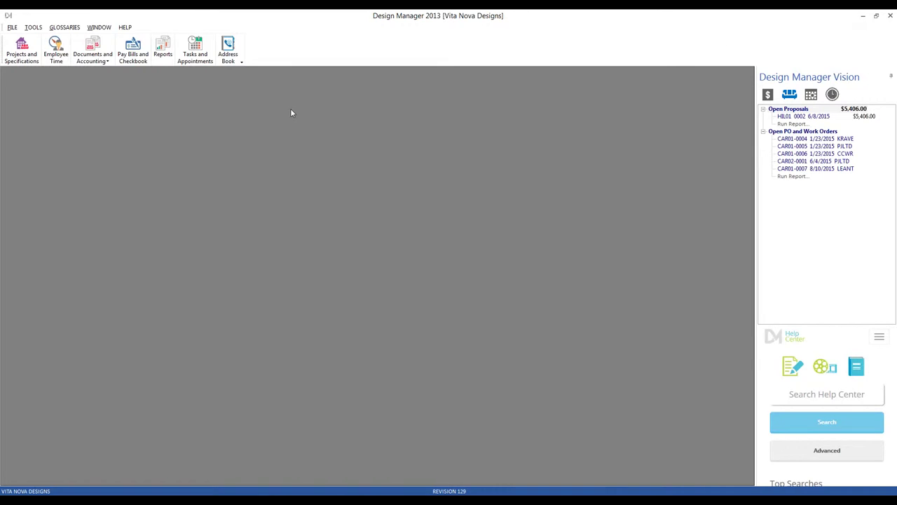
- Open the General page of the advanced options in the company settings
click(12, 27)
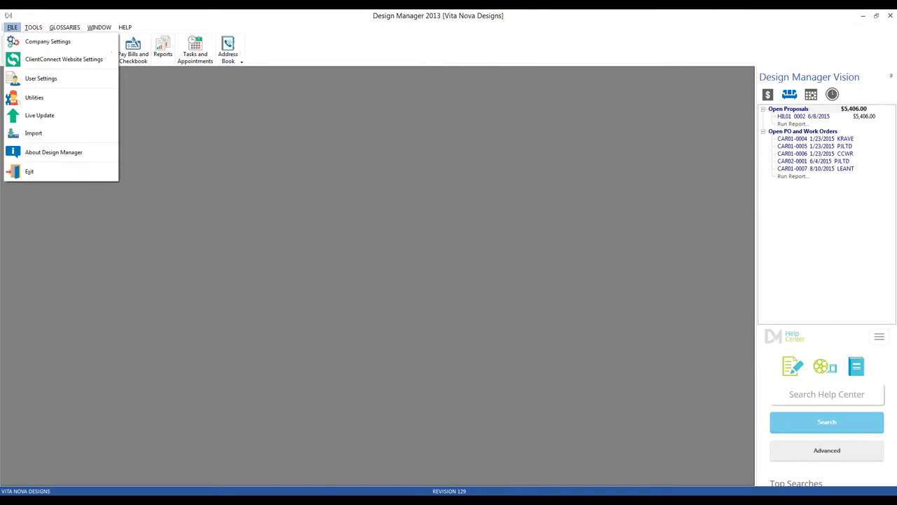
click(48, 41)
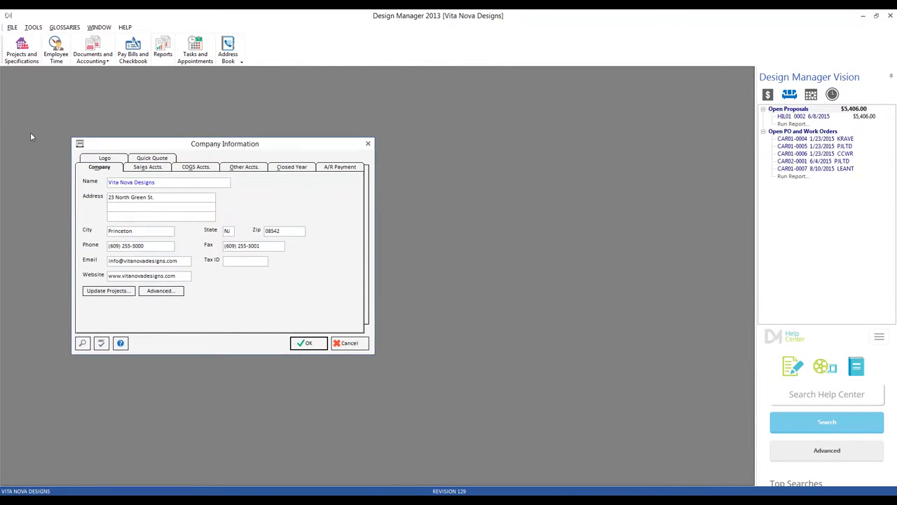
click(169, 291)
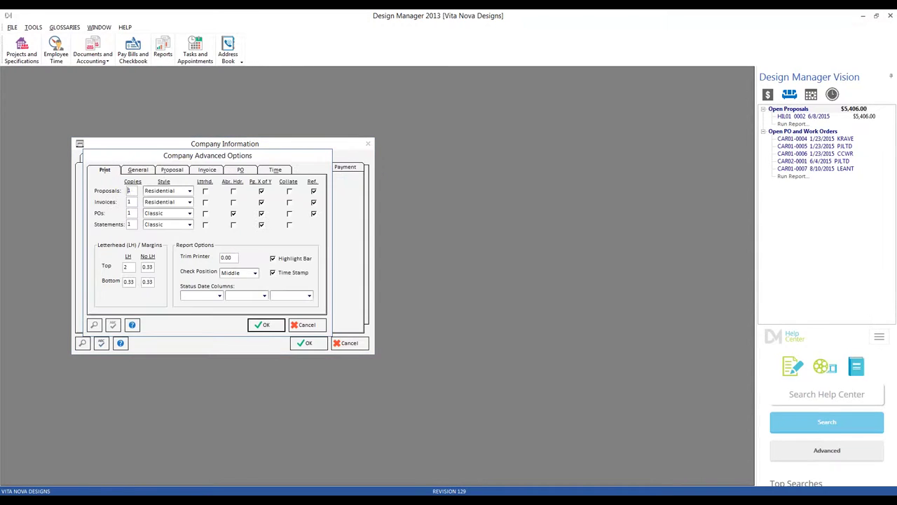
click(138, 169)
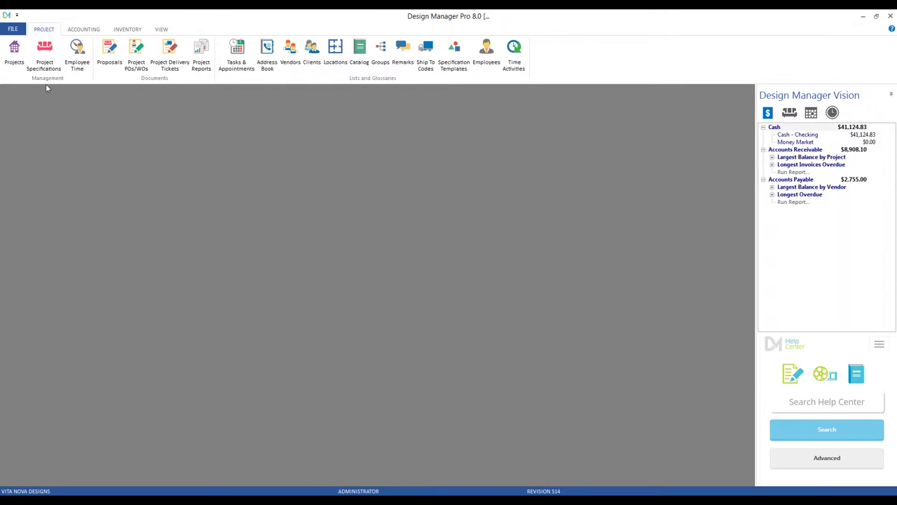
- In Design Manager Pro 8.0, view the General page of the company's advanced options and close the company settings without changes
click(13, 28)
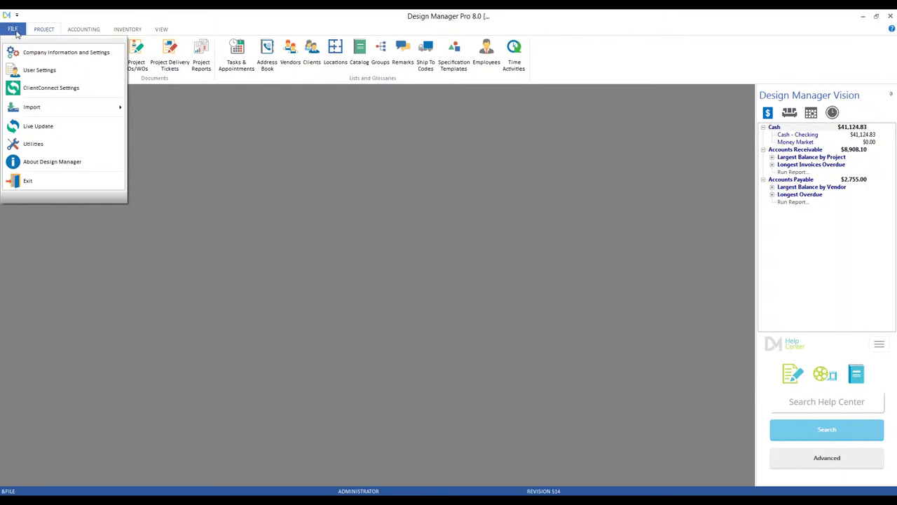
click(76, 56)
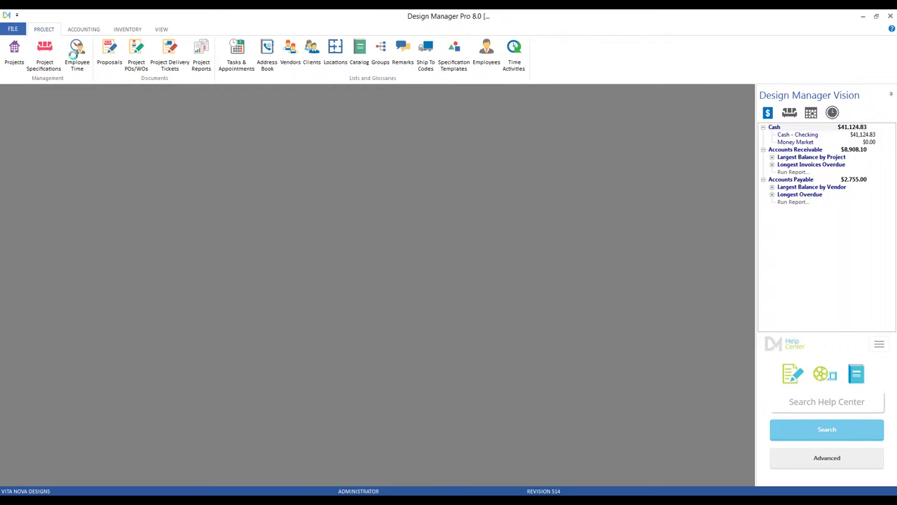
click(290, 269)
click(79, 118)
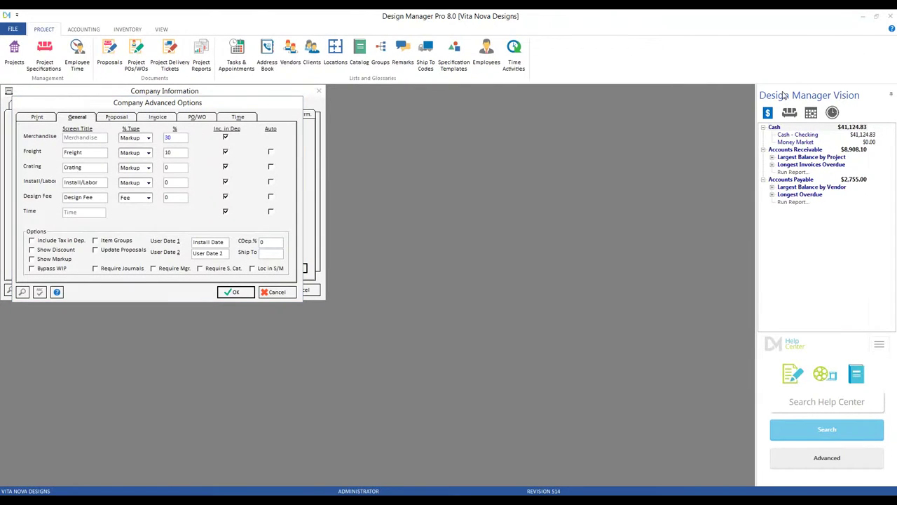
click(278, 290)
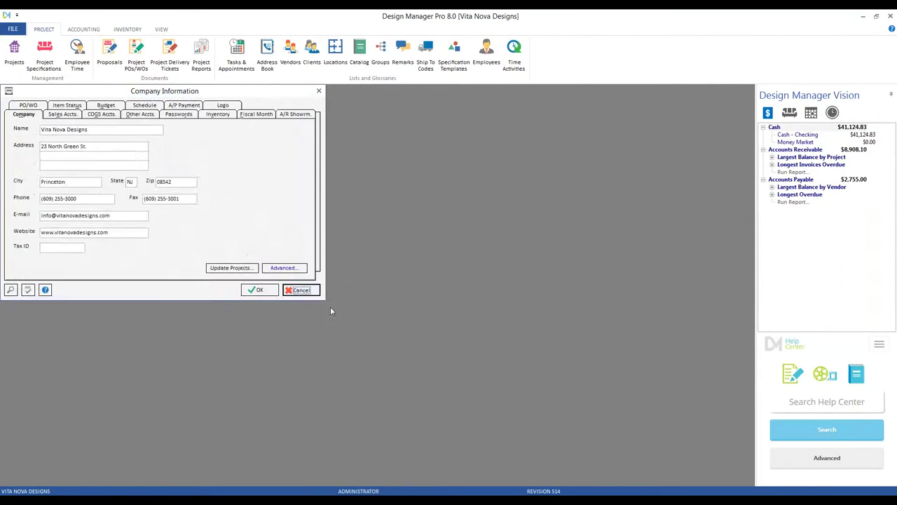
key(Escape)
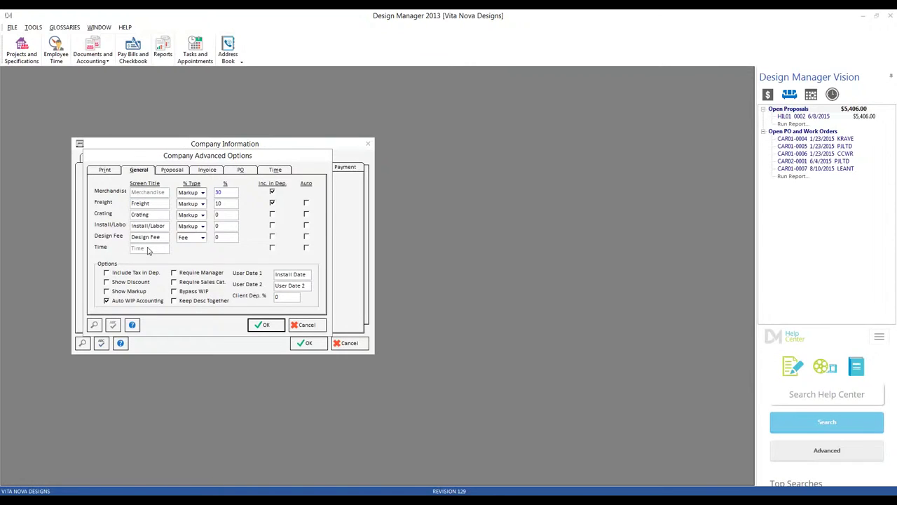
- Go through the component screen titles from Merchandise to Design Fee in Design Manager 2013's General advanced options
click(148, 194)
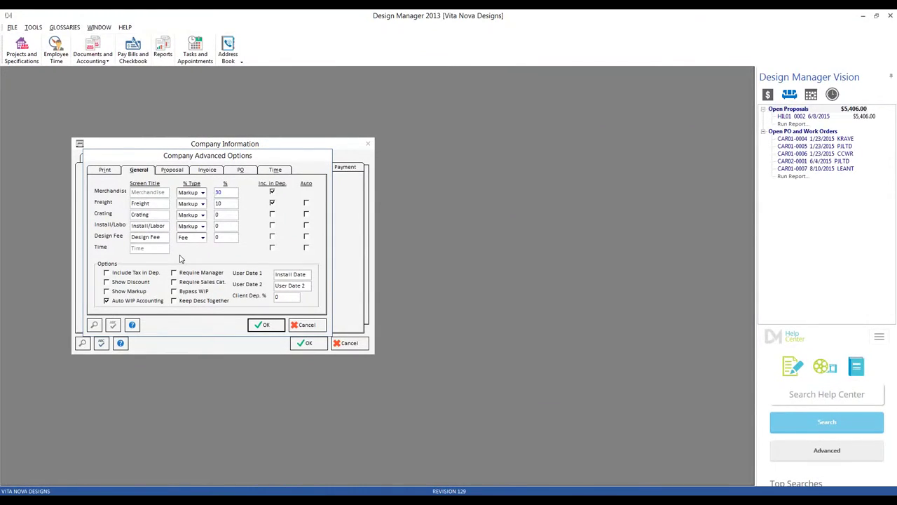
click(162, 203)
click(162, 215)
click(163, 224)
click(164, 237)
click(165, 236)
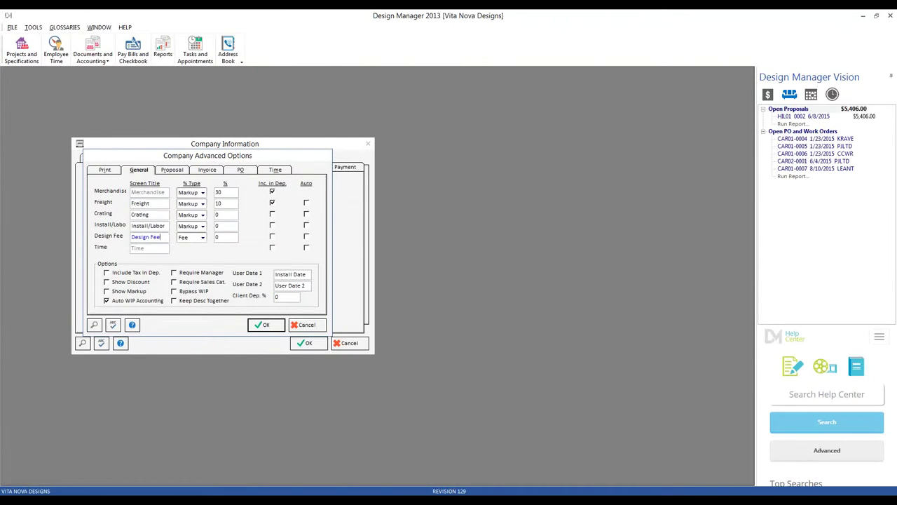
- Review the component tax rates of the Pennsylvania Sales Tax code, then close the sales tax glossary and the Help Center browser window
click(64, 27)
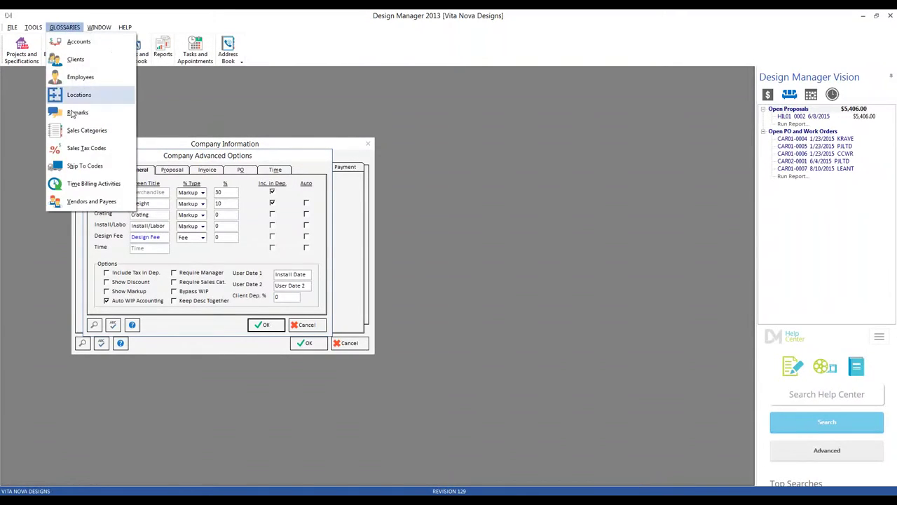
click(87, 148)
click(222, 217)
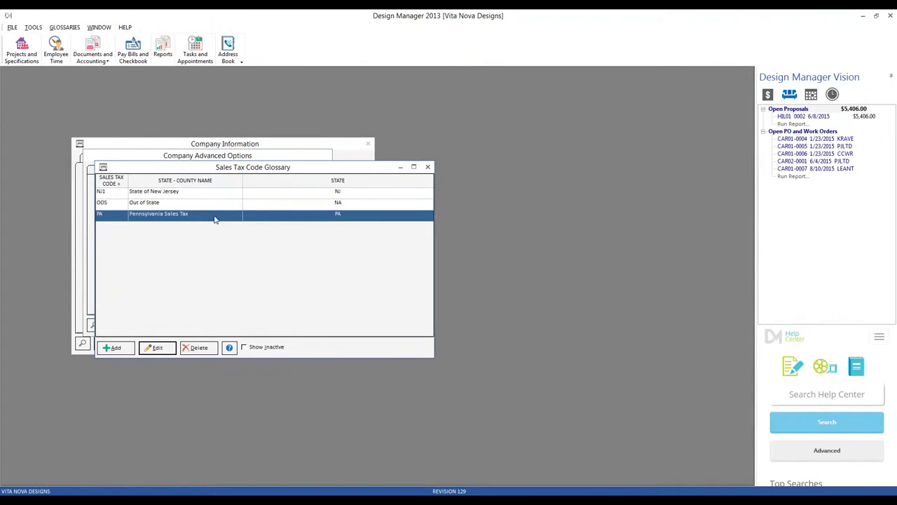
click(156, 347)
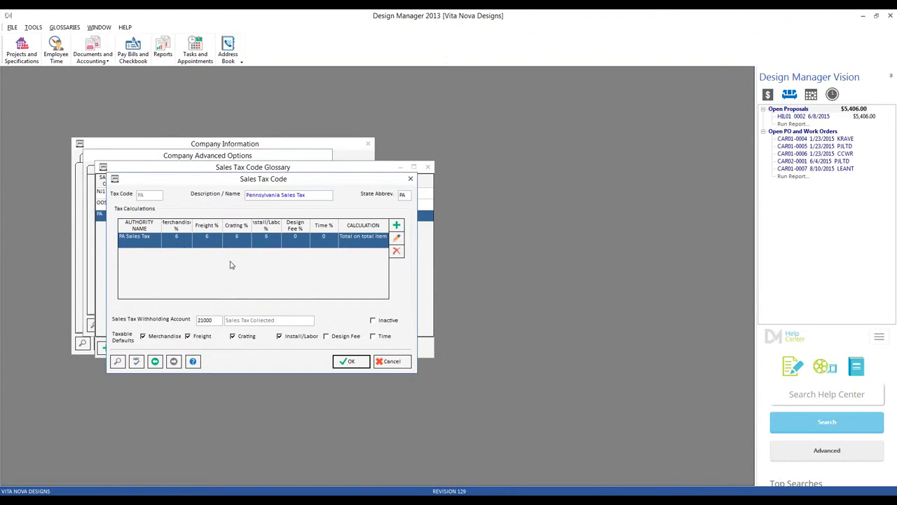
click(307, 247)
click(302, 278)
click(392, 362)
click(428, 166)
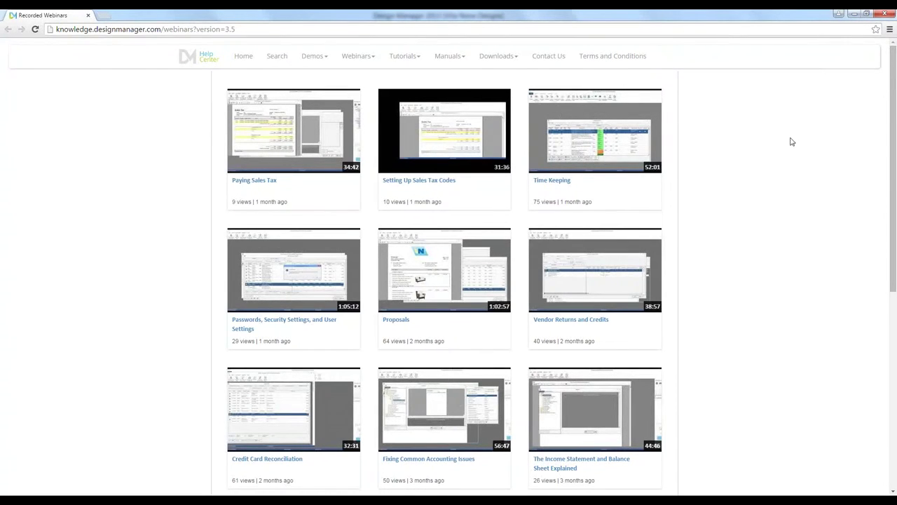
click(885, 14)
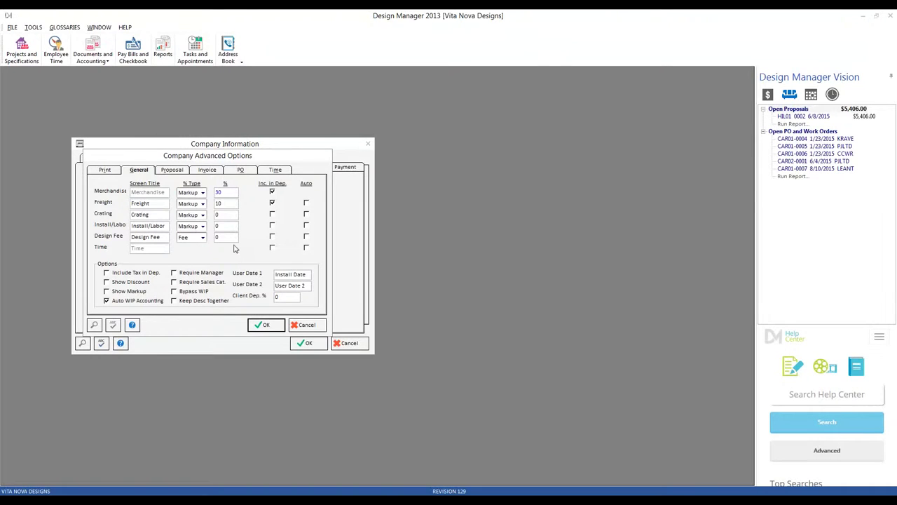
- Change the screen title of the Crating component to Installation in the General advanced options
click(164, 216)
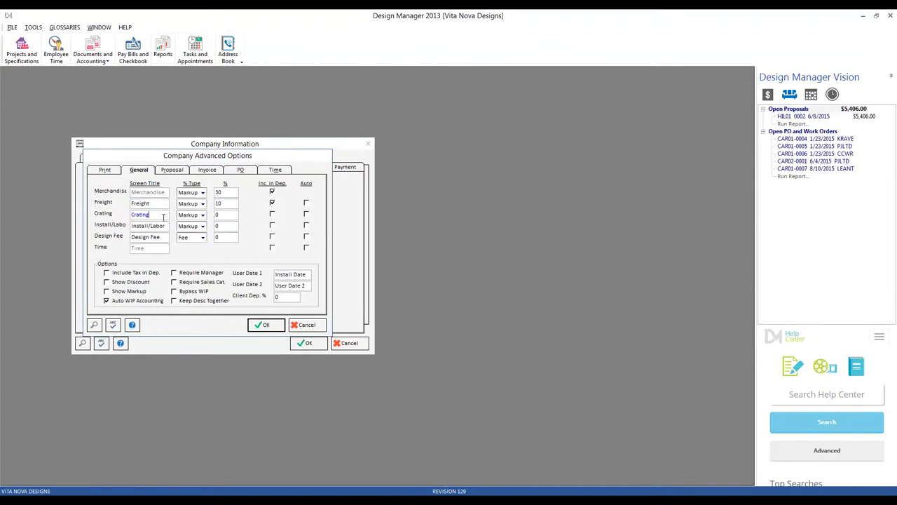
click(150, 224)
drag(150, 215, 116, 214)
text(Installation)
key(Tab)
- Change the screen title of the Install/Labor component to Labor and that of the Freight component to Shipping
click(155, 226)
drag(155, 226, 122, 223)
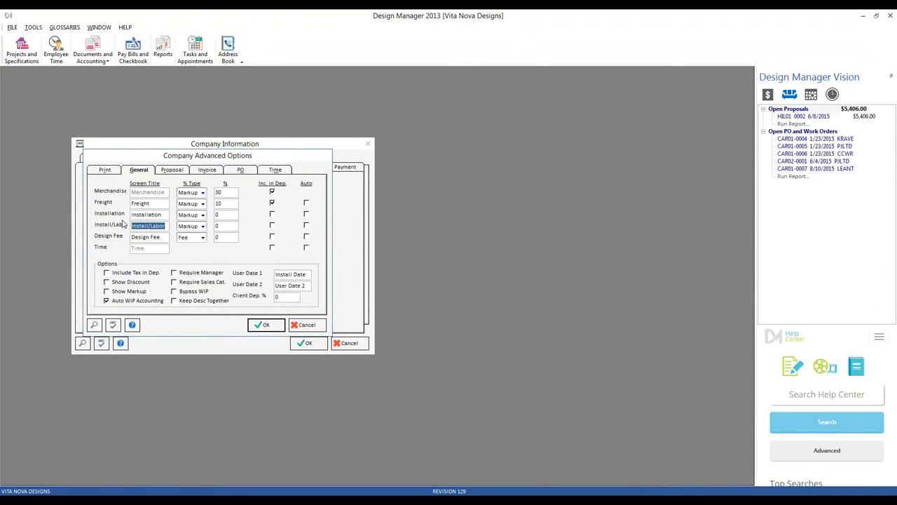
text(Labor)
click(147, 215)
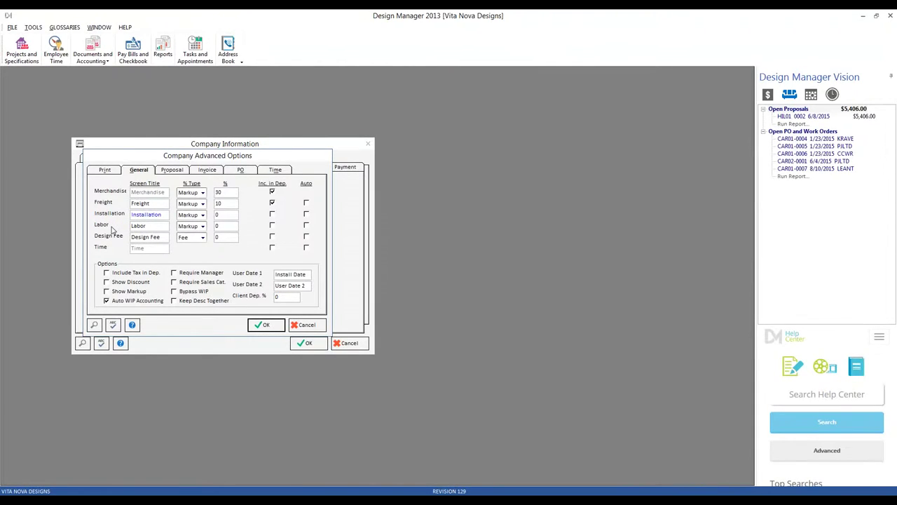
double_click(158, 204)
text(Shipping)
key(Tab)
- Set the proposal titles of the first and third components to Shipping and Labor, then discard all changes and close the company settings
click(175, 171)
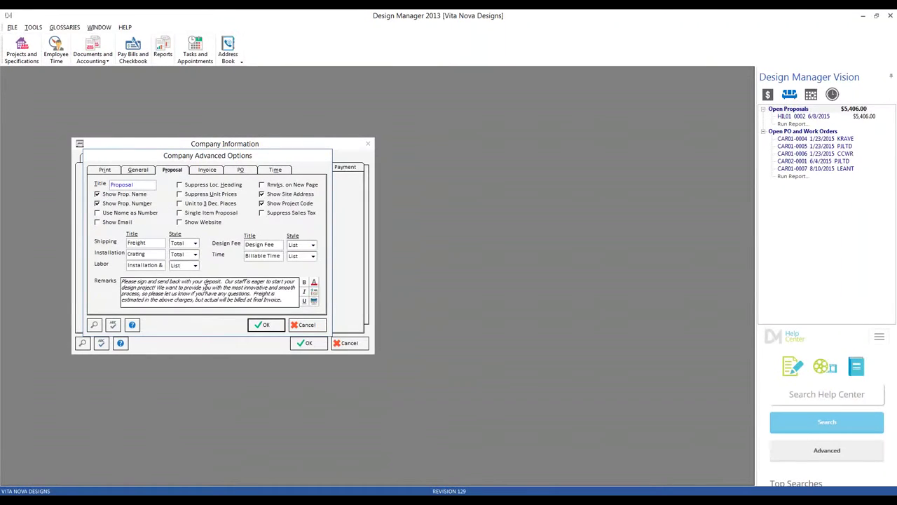
double_click(152, 243)
text(Shipping)
click(165, 265)
text(Labor)
key(Tab)
click(319, 325)
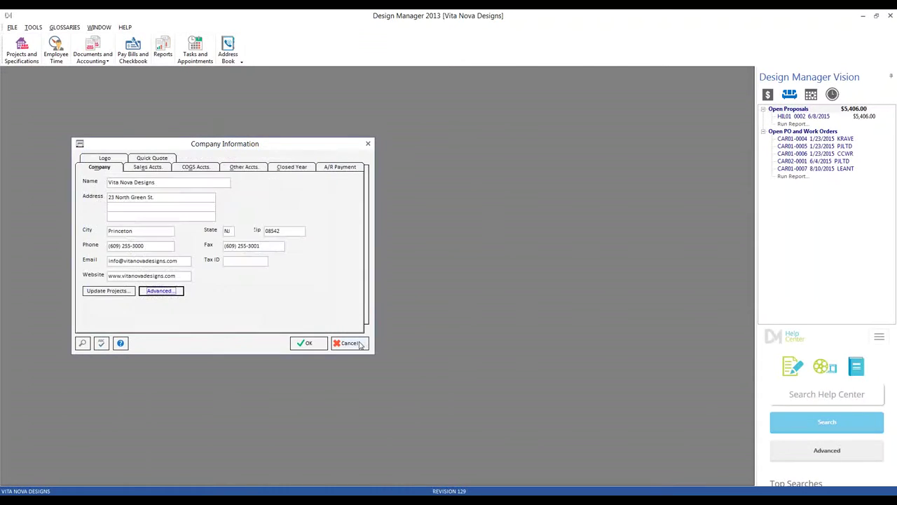
click(349, 342)
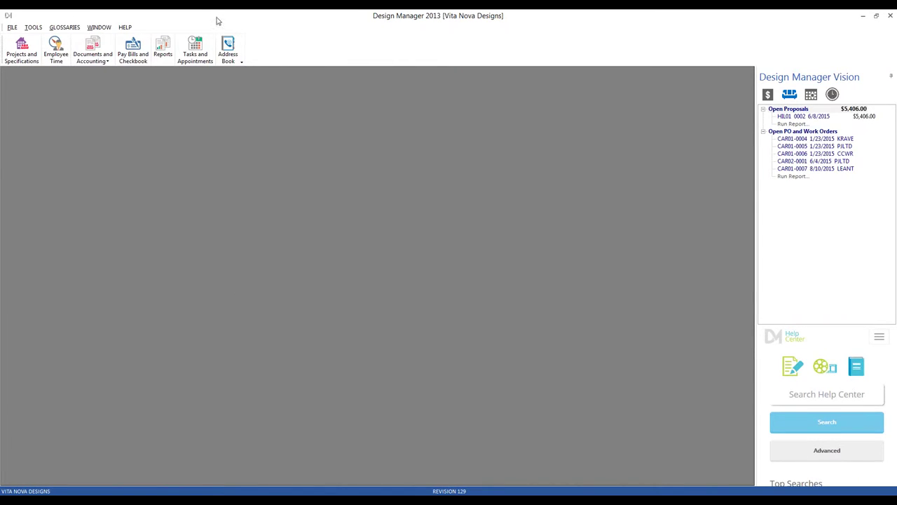
- Open the Freight Analysis report's options from the favorite reports
click(163, 48)
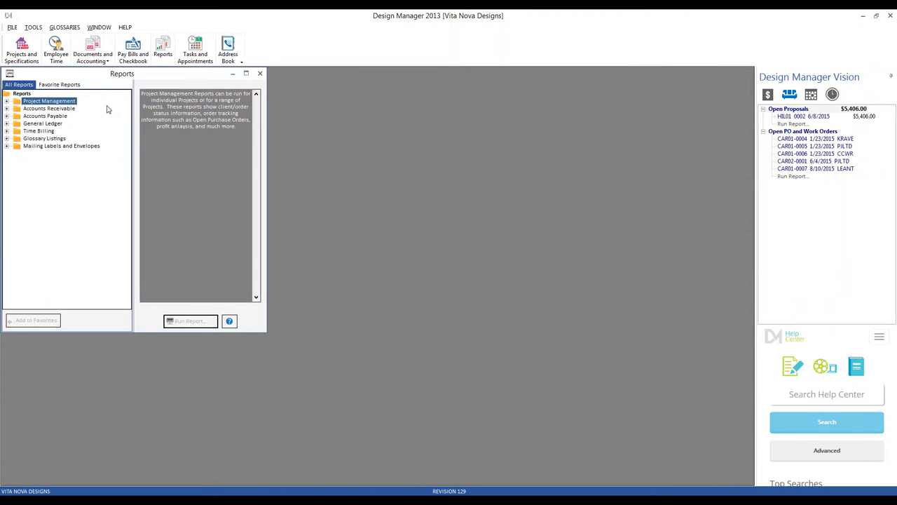
drag(85, 76, 112, 91)
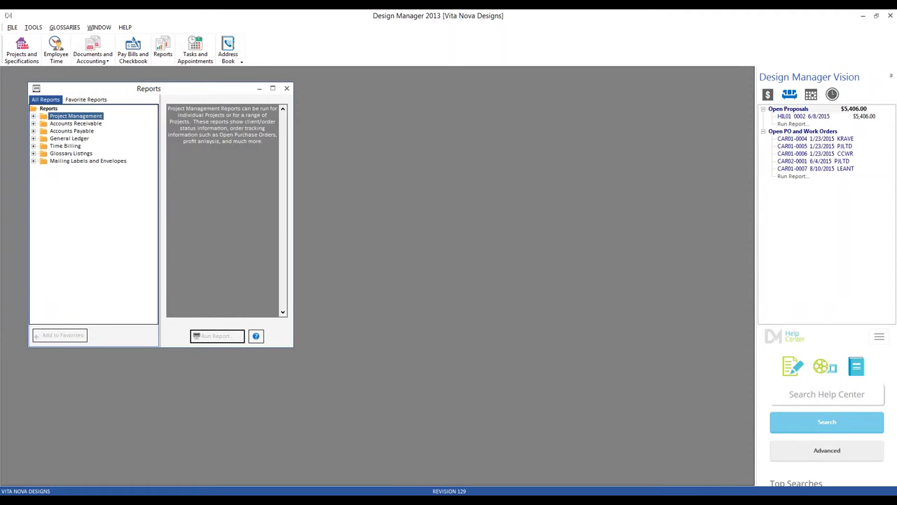
click(87, 100)
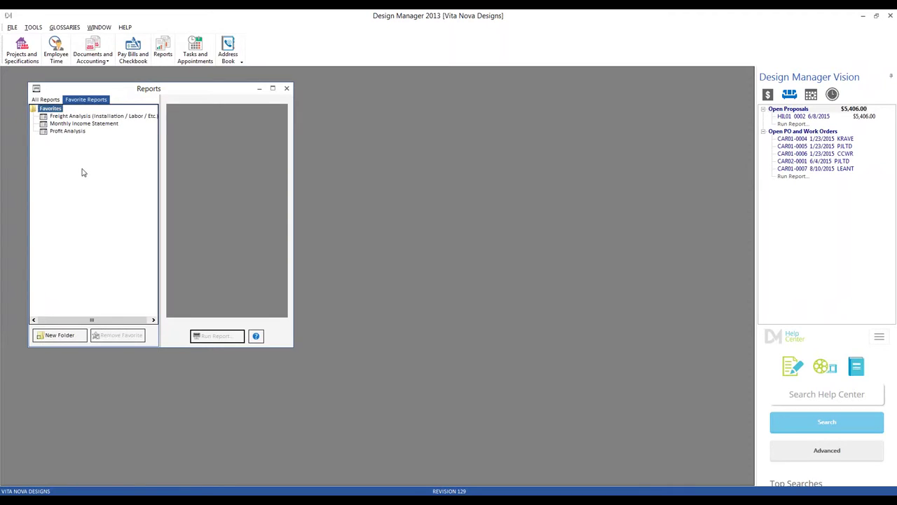
click(85, 116)
click(210, 337)
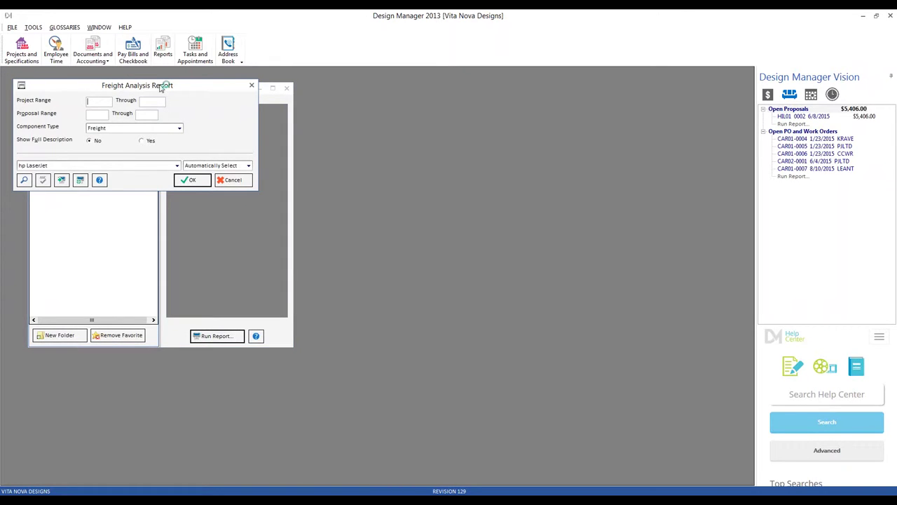
drag(168, 91, 219, 113)
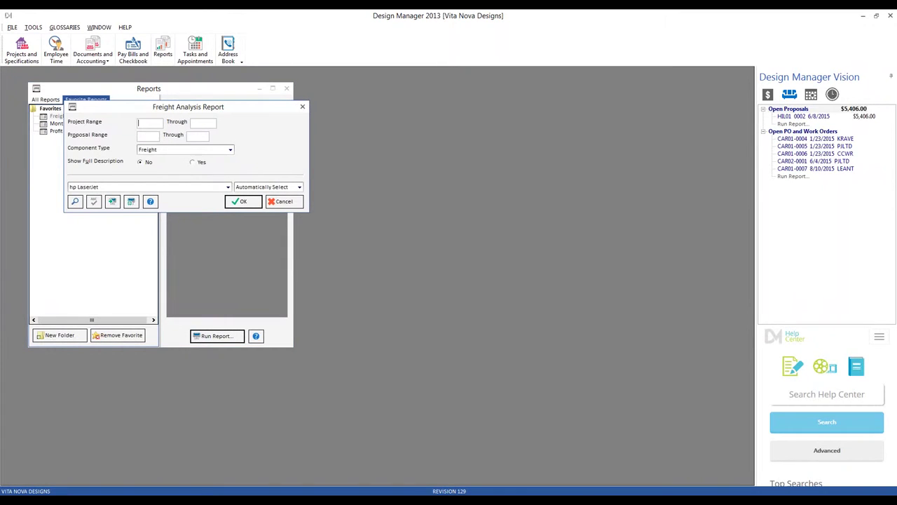
- Run the Freight Analysis report for the Install/Labor component type, view its pages, and close the preview and the reports window
click(226, 150)
click(213, 179)
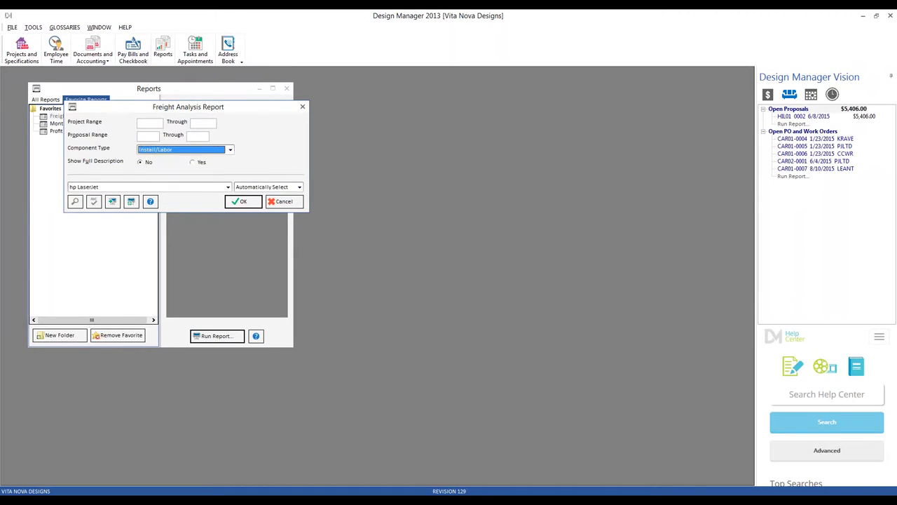
click(244, 202)
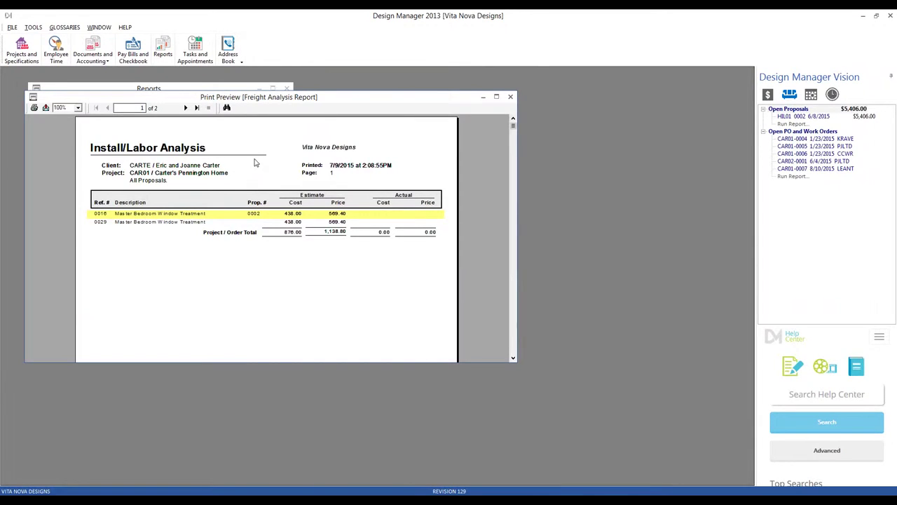
click(185, 107)
click(511, 97)
click(287, 88)
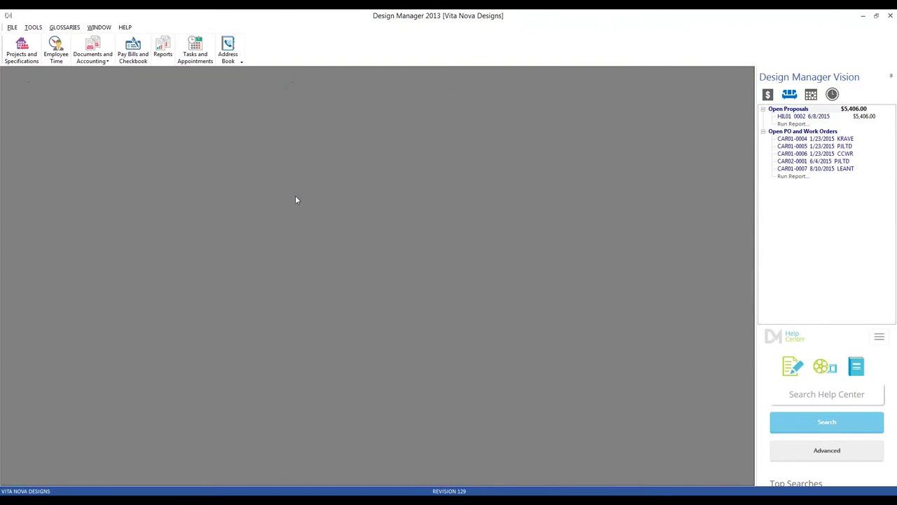
- Open the specification search from the projects and search all projects by component type for Install/Labor
click(30, 59)
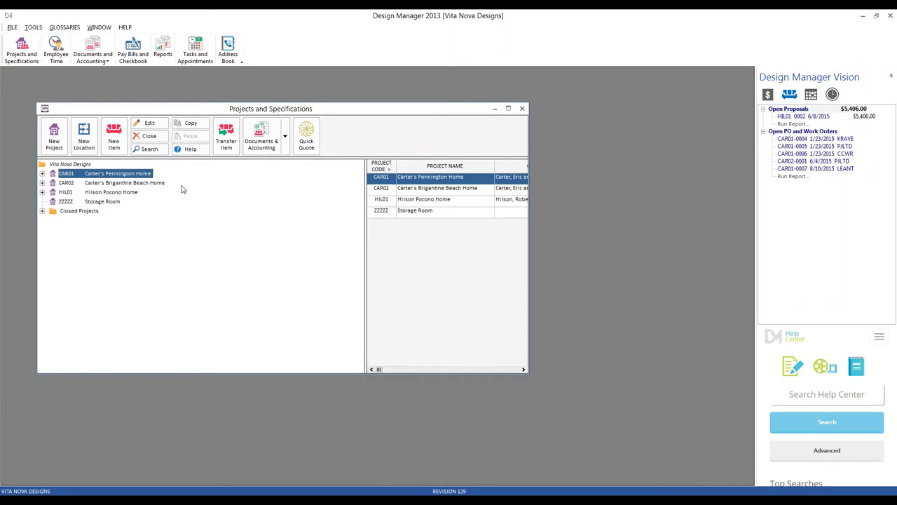
click(147, 148)
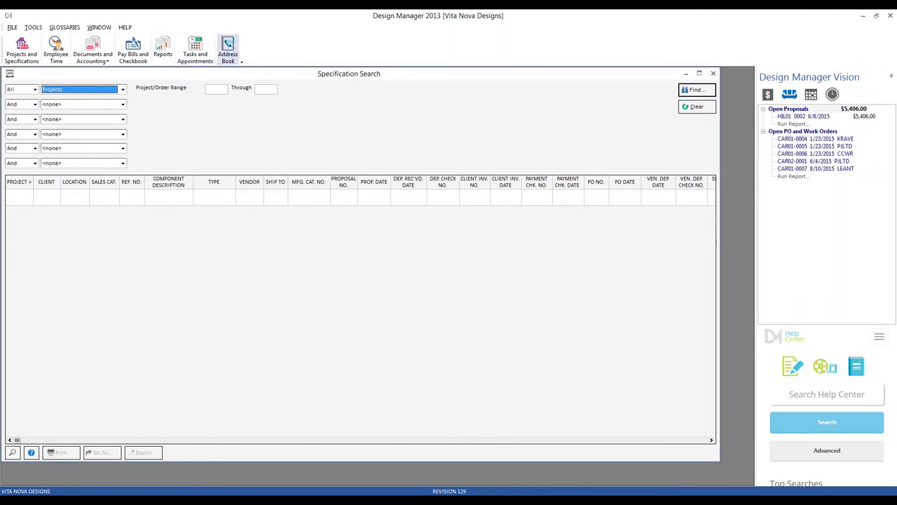
drag(223, 73, 239, 82)
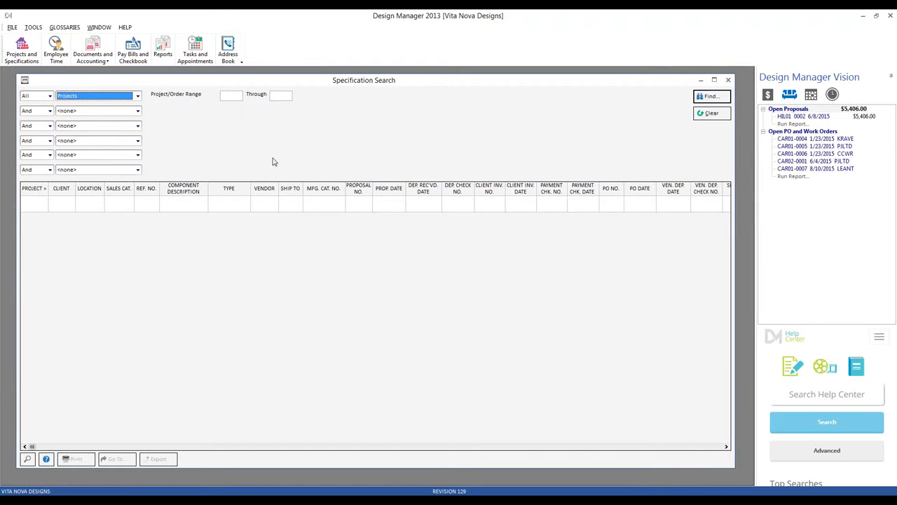
click(139, 96)
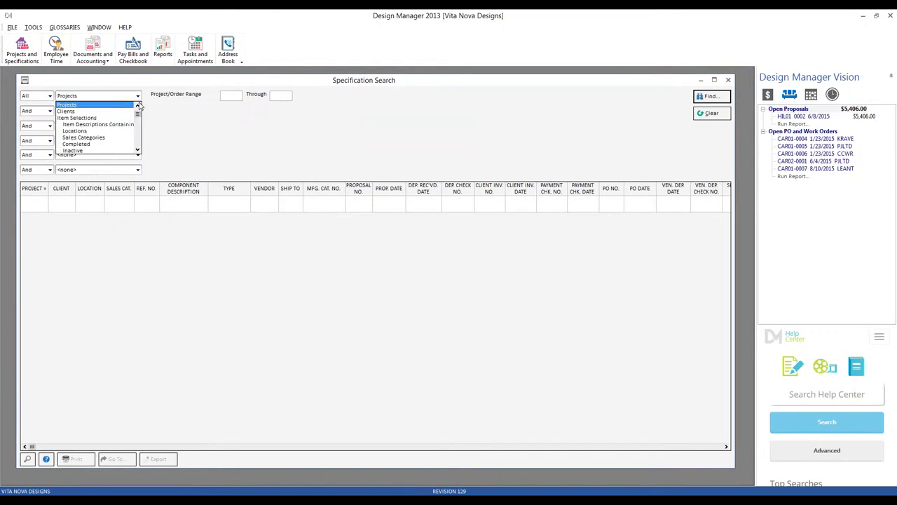
scroll(139, 135, down, 5)
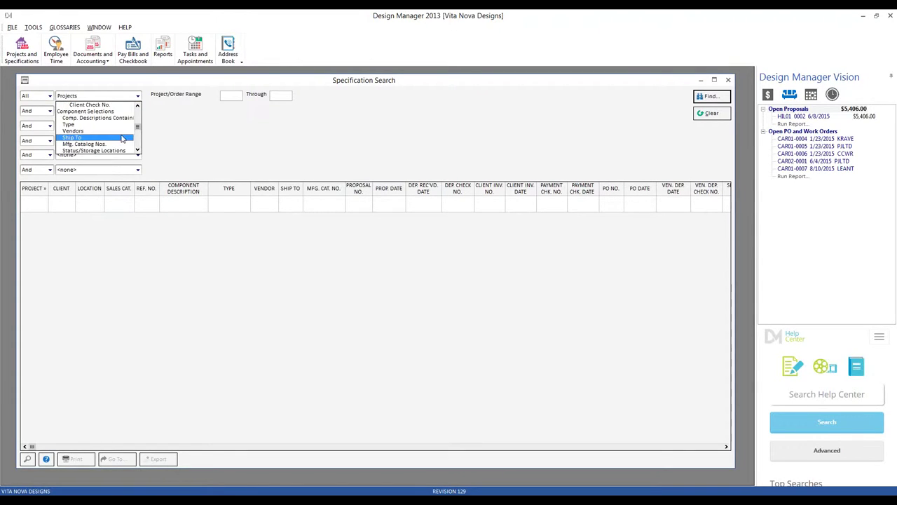
click(104, 126)
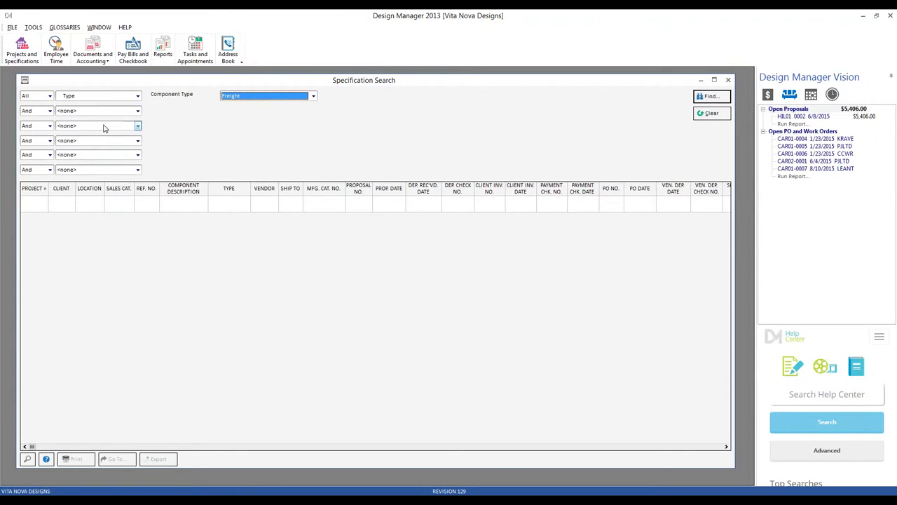
click(314, 96)
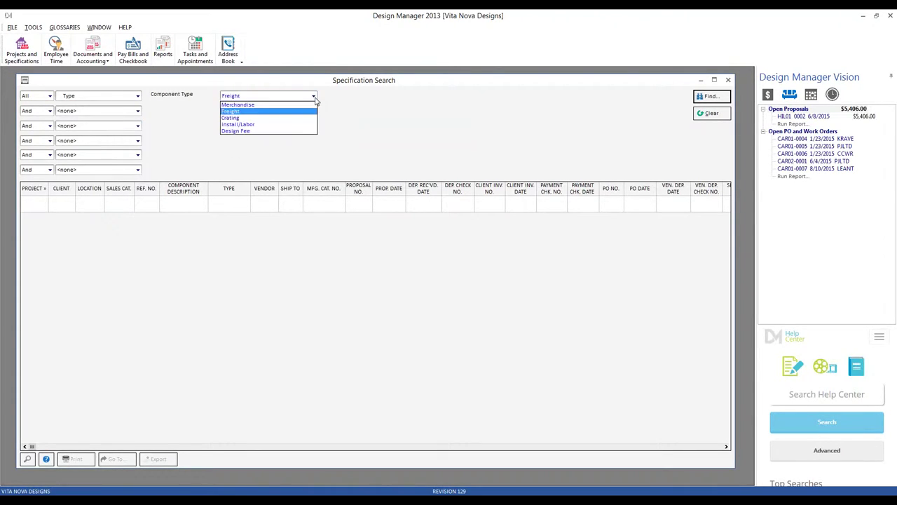
click(275, 125)
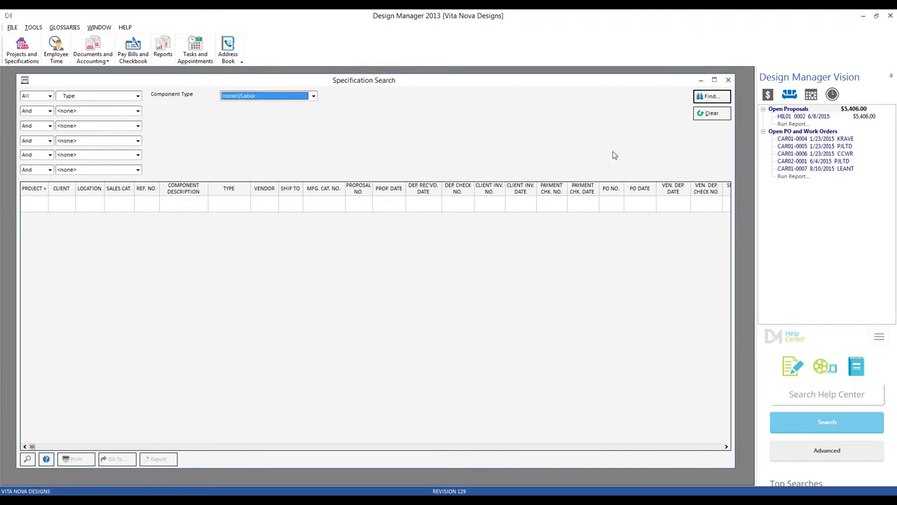
click(703, 97)
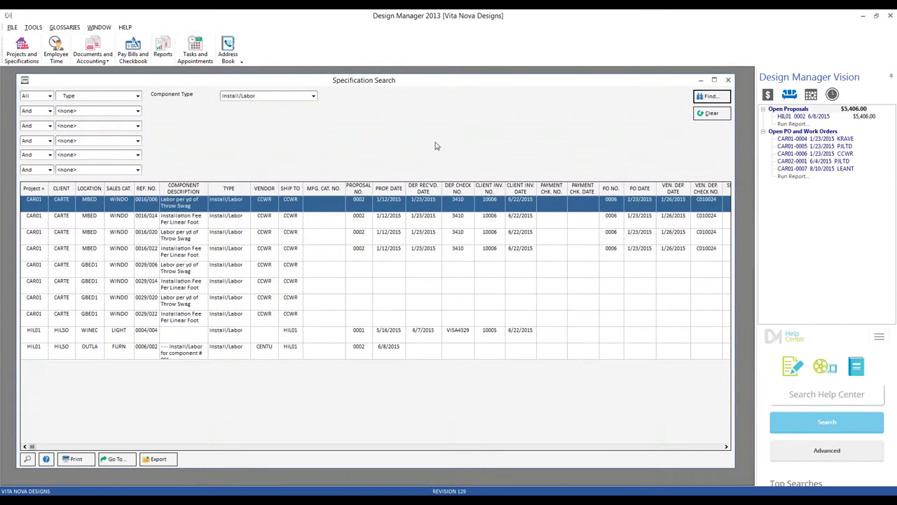
- Go through the found Install/Labor components one by one, then close the search and the projects window
click(232, 221)
click(233, 239)
click(231, 252)
click(231, 268)
click(232, 285)
click(233, 301)
click(235, 319)
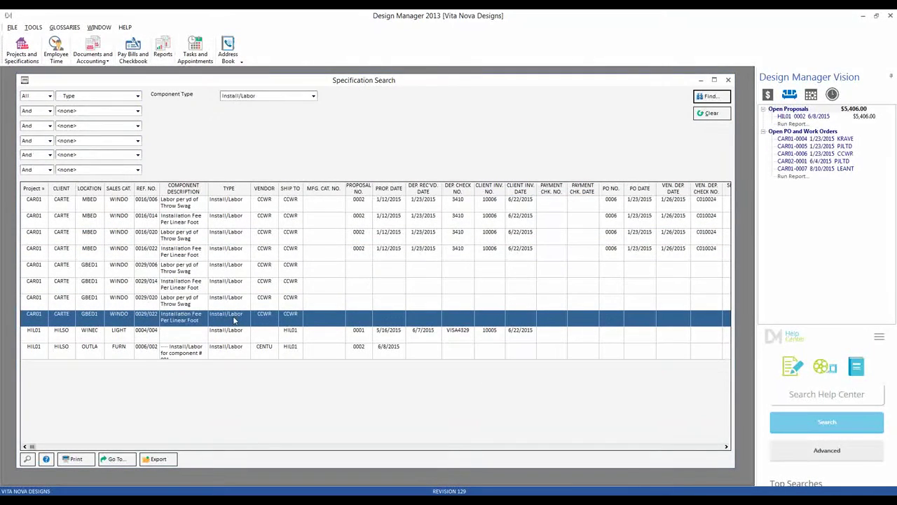
click(235, 317)
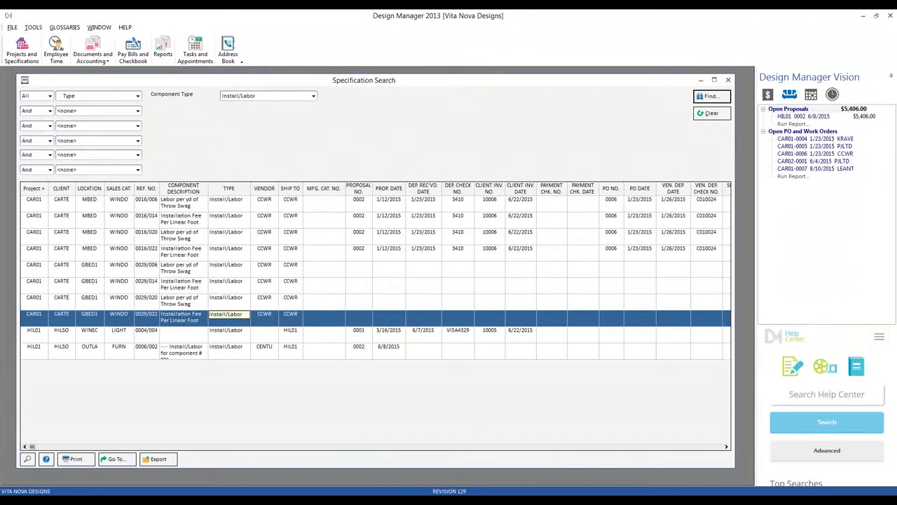
click(461, 158)
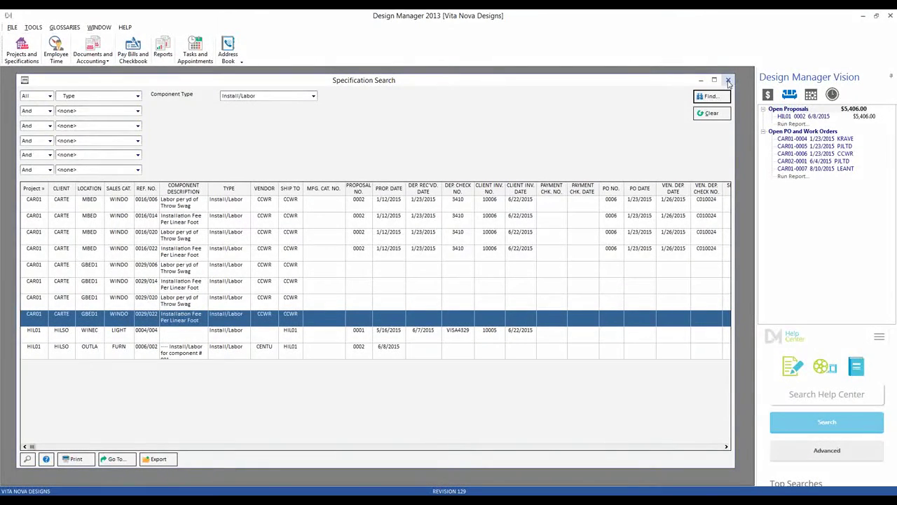
key(Escape)
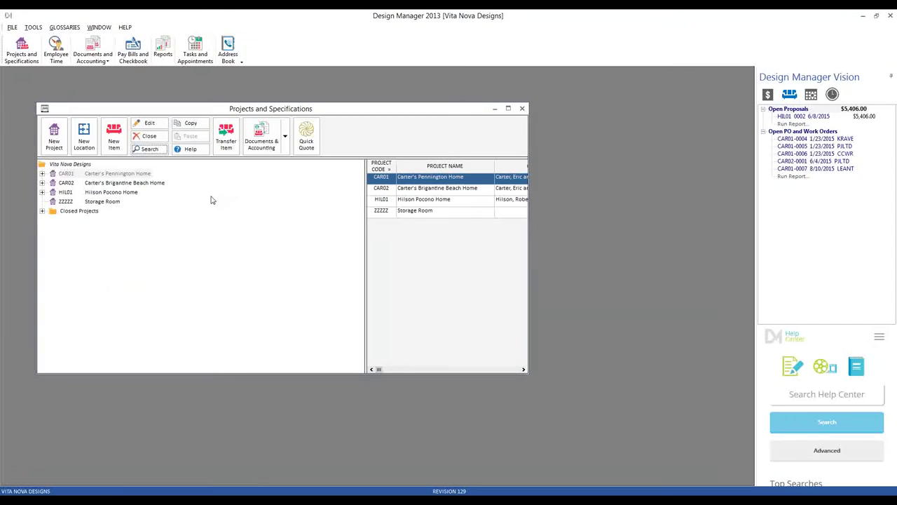
click(522, 108)
- Open the company settings and view the default sales and COGS accounts of the component types
click(11, 26)
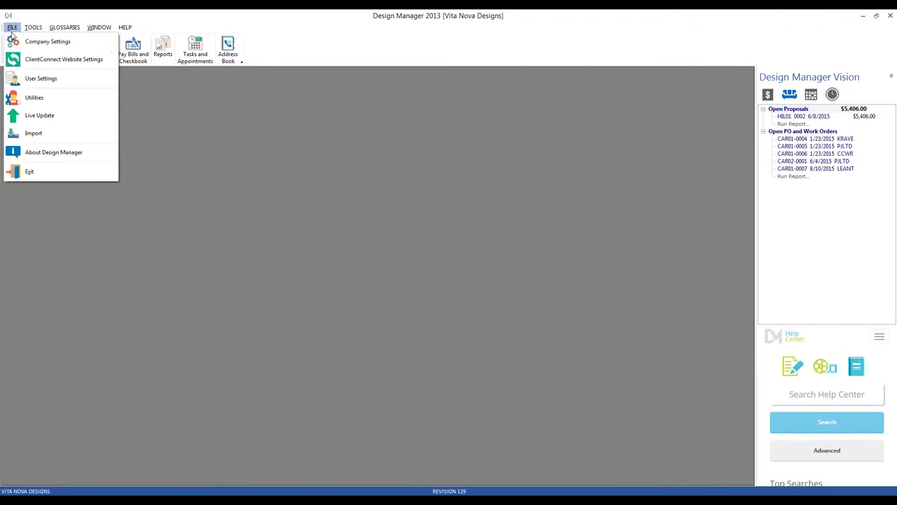
click(42, 42)
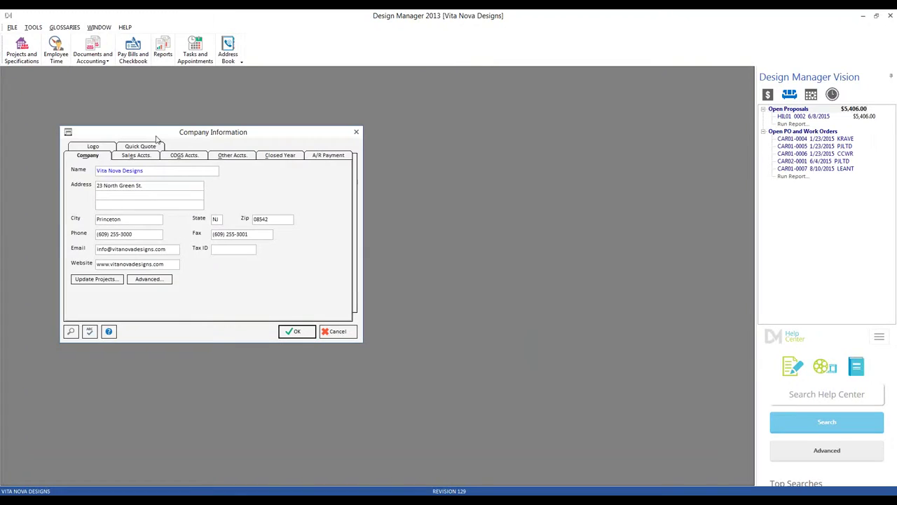
drag(156, 133, 215, 160)
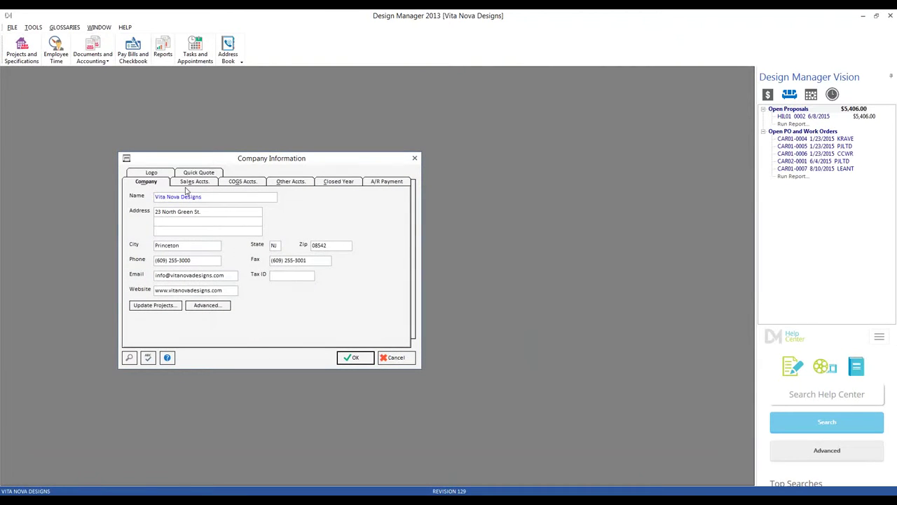
click(202, 183)
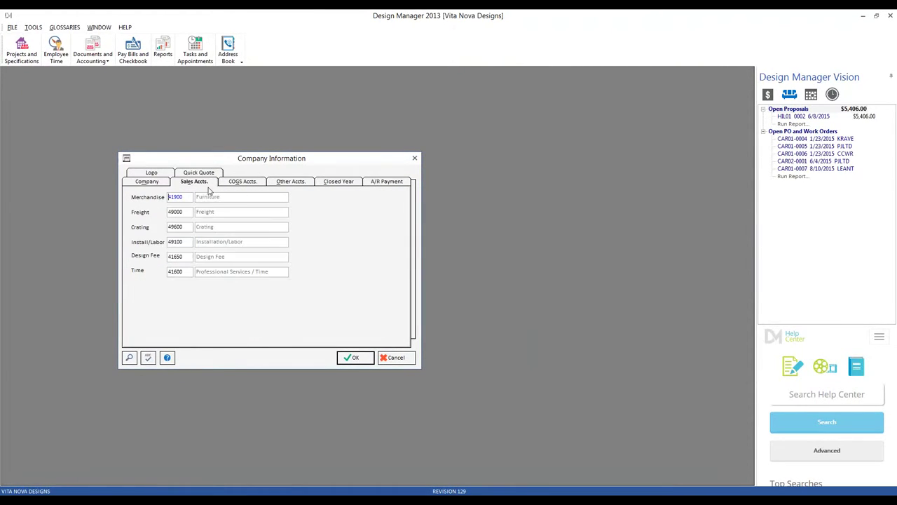
click(235, 183)
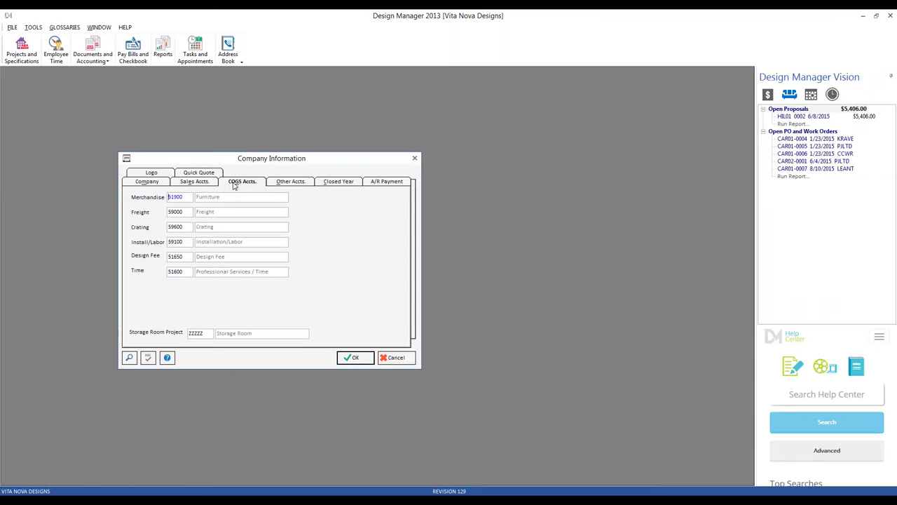
click(197, 181)
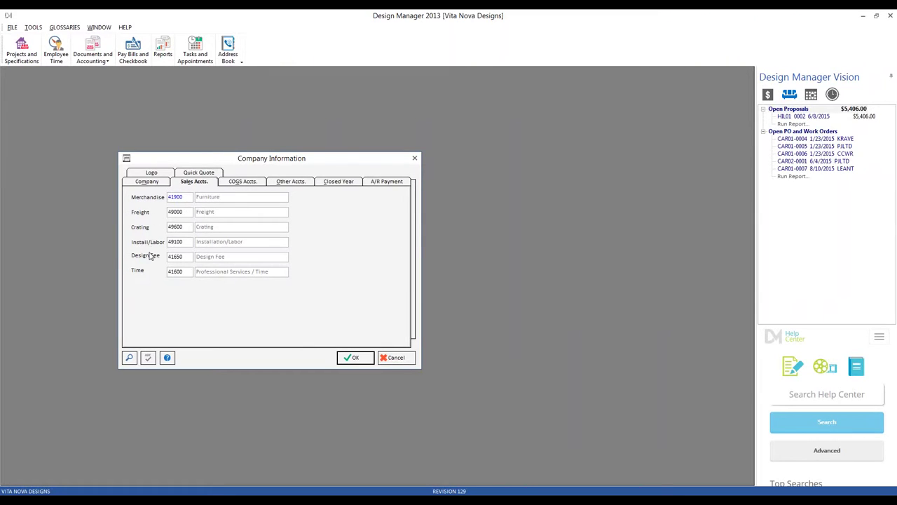
- Step through the default sales accounts of each component type, from Merchandise to Time
click(184, 197)
click(184, 212)
click(183, 226)
click(184, 242)
click(183, 256)
click(183, 271)
key(shift+Tab)
key(shift+Tab)
key(Tab)
- Review the default COGS accounts against the sales accounts, then leave the company information without saving
click(244, 184)
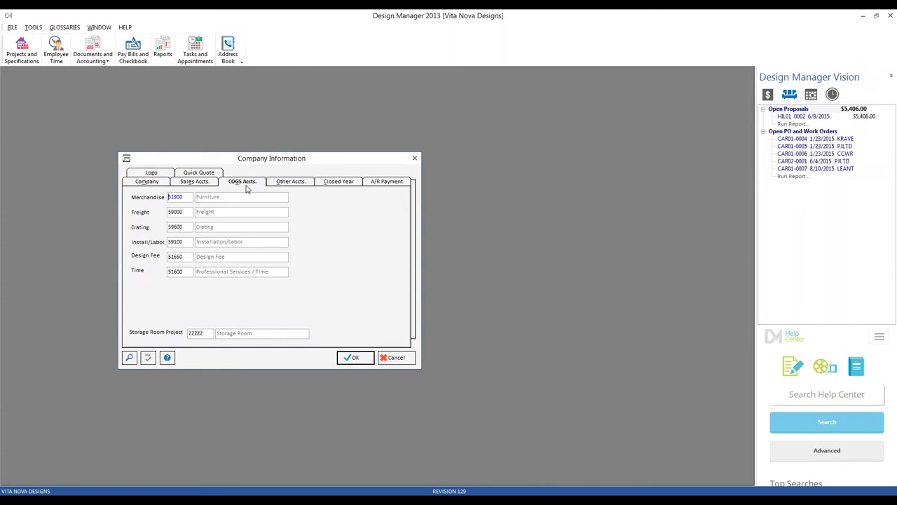
click(189, 210)
click(186, 227)
click(186, 257)
click(183, 183)
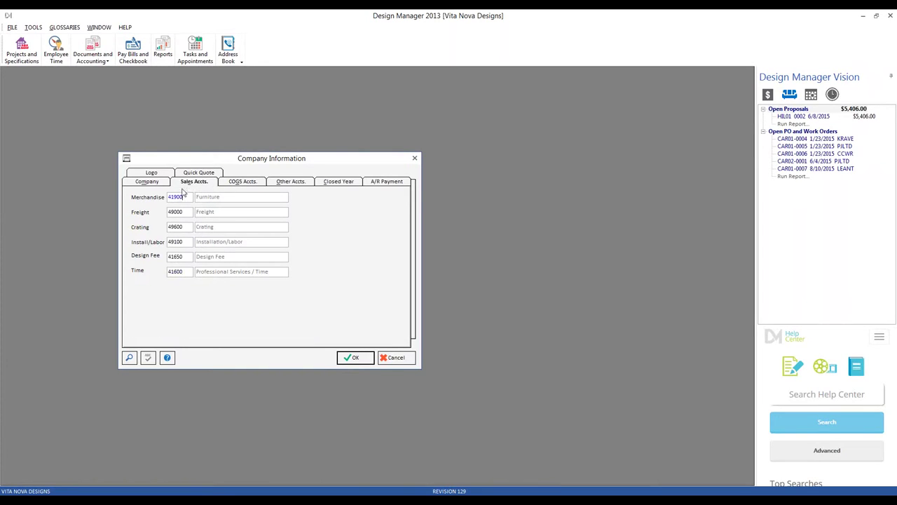
click(236, 184)
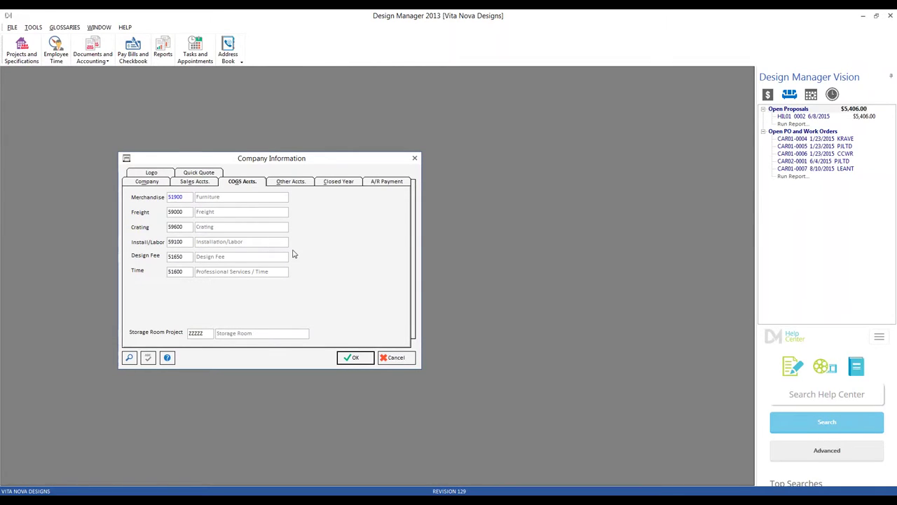
click(396, 358)
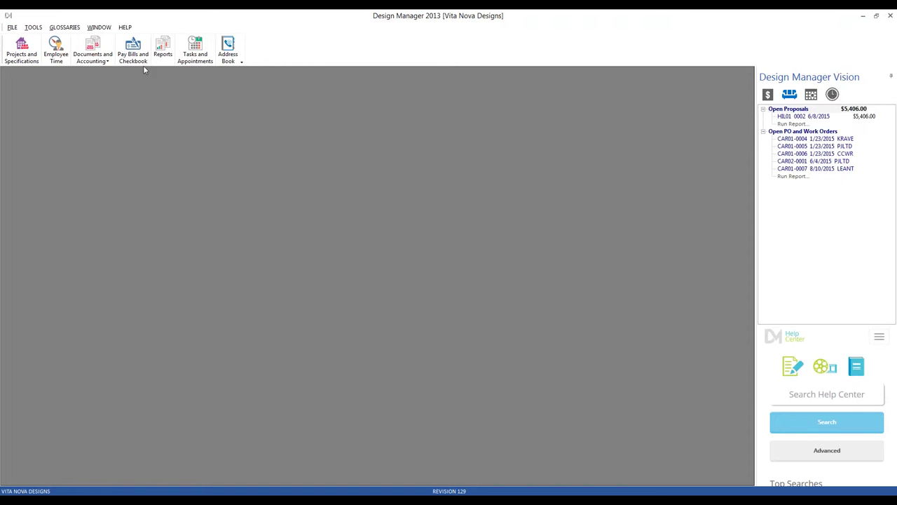
- Open the Sales Category Glossary, view the same glossary in Design Manager Pro 8.0, and return to Design Manager 2013
click(66, 28)
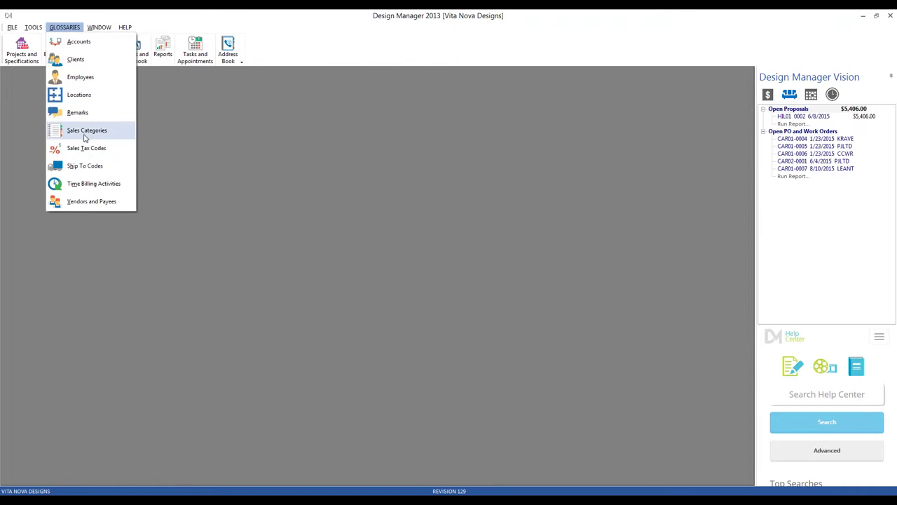
click(84, 132)
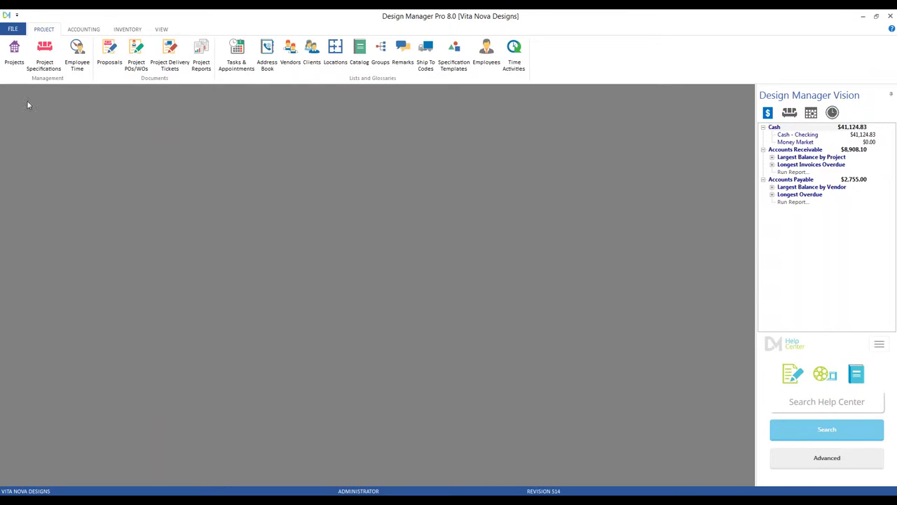
click(83, 28)
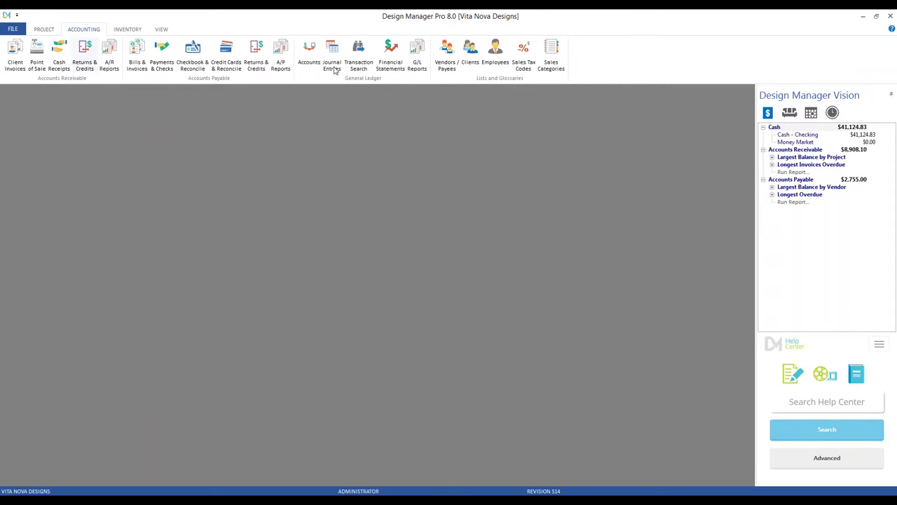
click(553, 63)
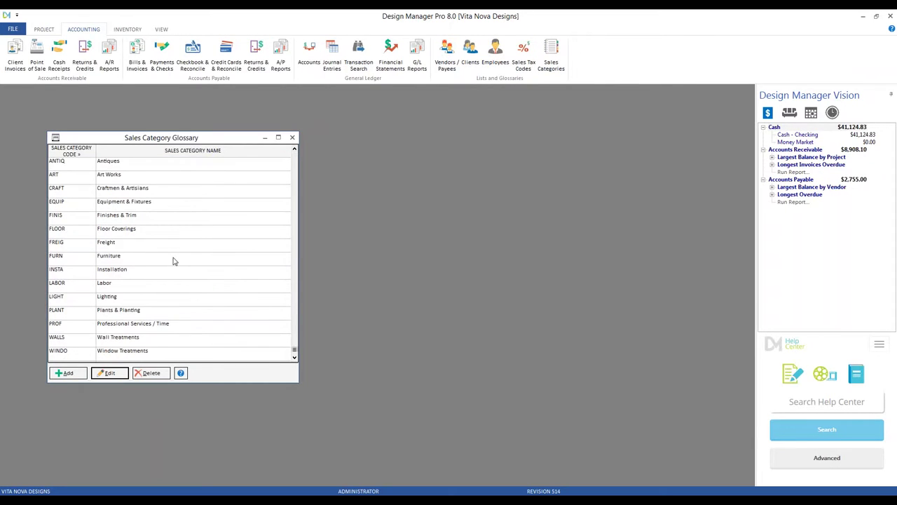
click(293, 138)
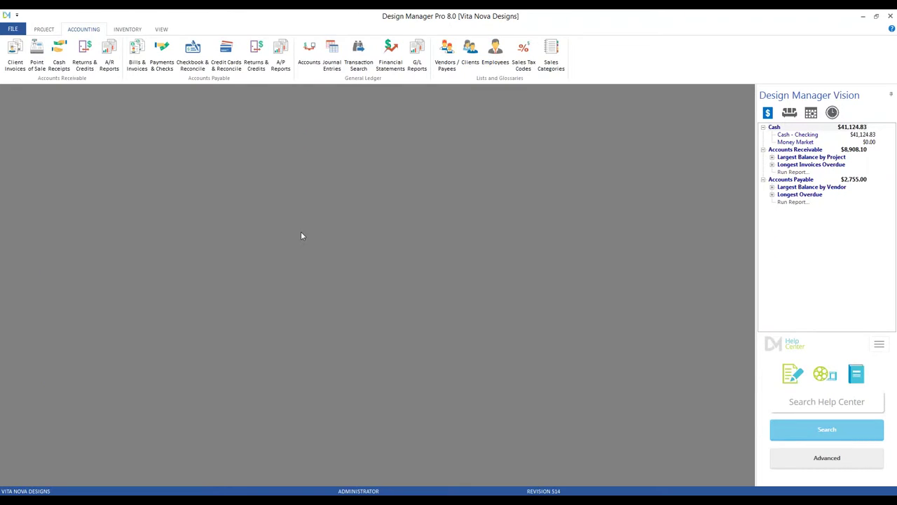
click(867, 17)
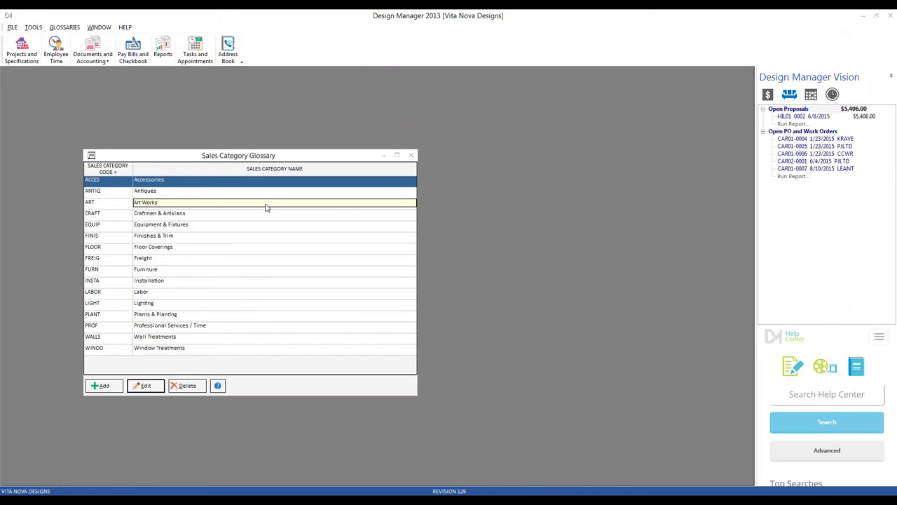
- Open the Profit Analysis report's options from the favorite reports
click(166, 54)
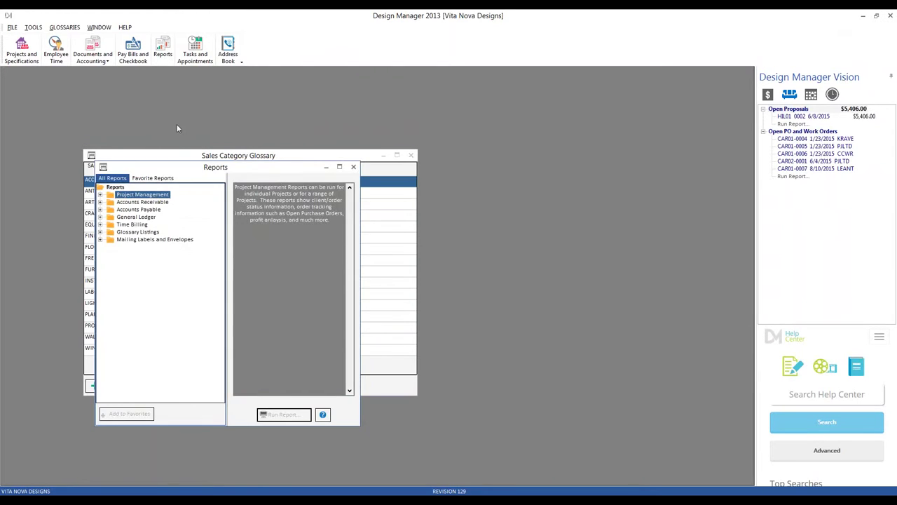
click(153, 178)
click(140, 210)
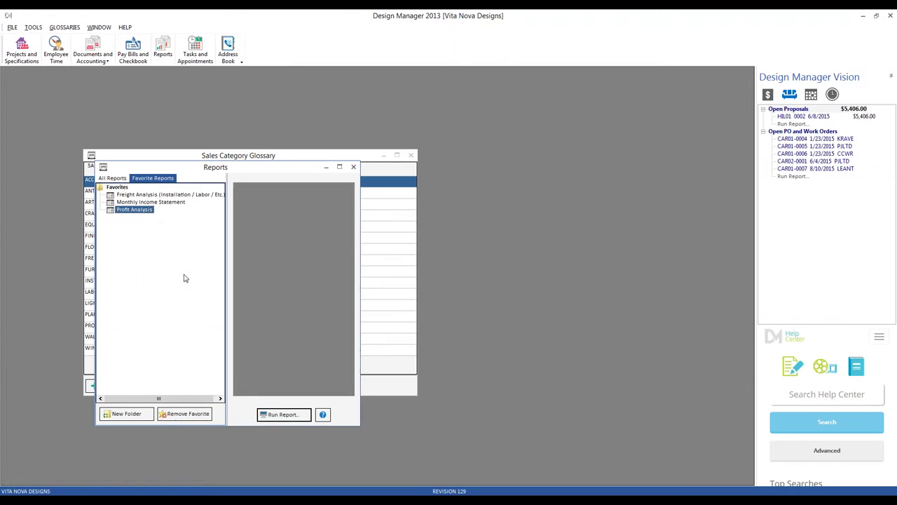
double_click(140, 210)
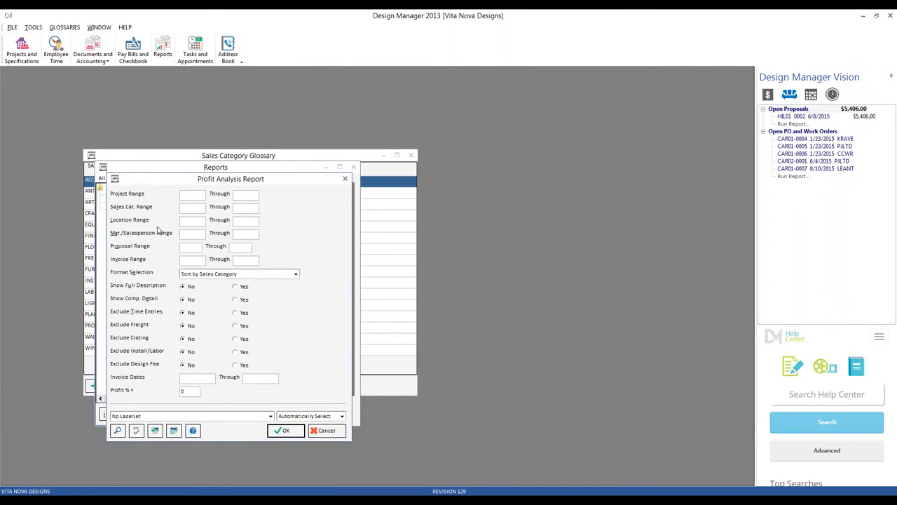
- Run the Profit Analysis report for the FURN sales category only, view its first page, and close the preview
key(Tab)
text(RN)
key(Tab)
click(287, 432)
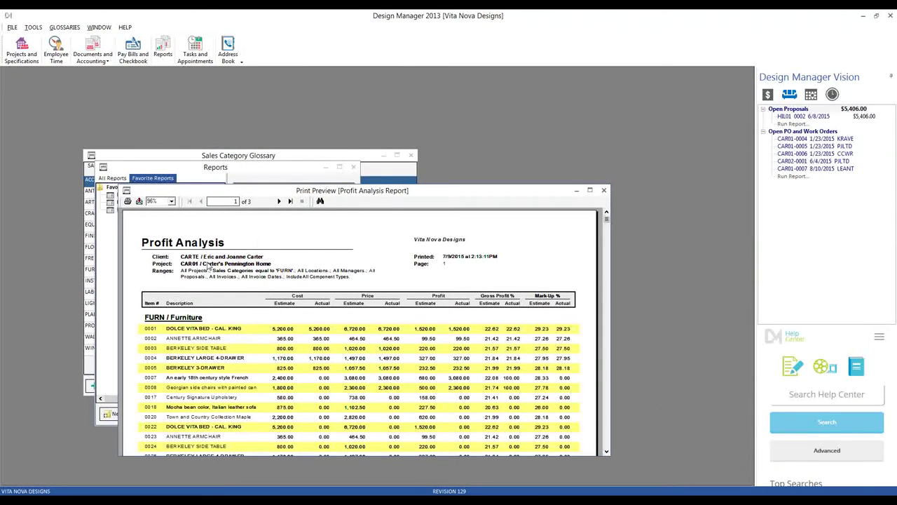
scroll(277, 262, down, 3)
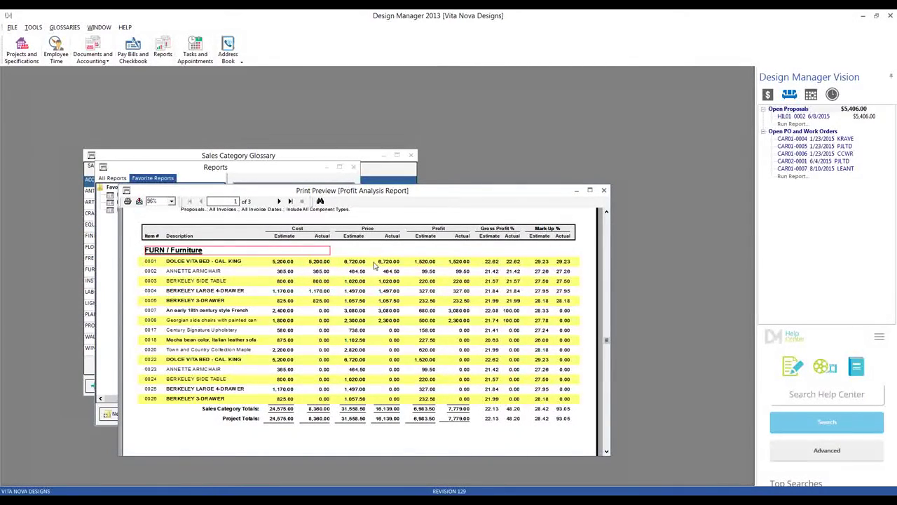
click(603, 190)
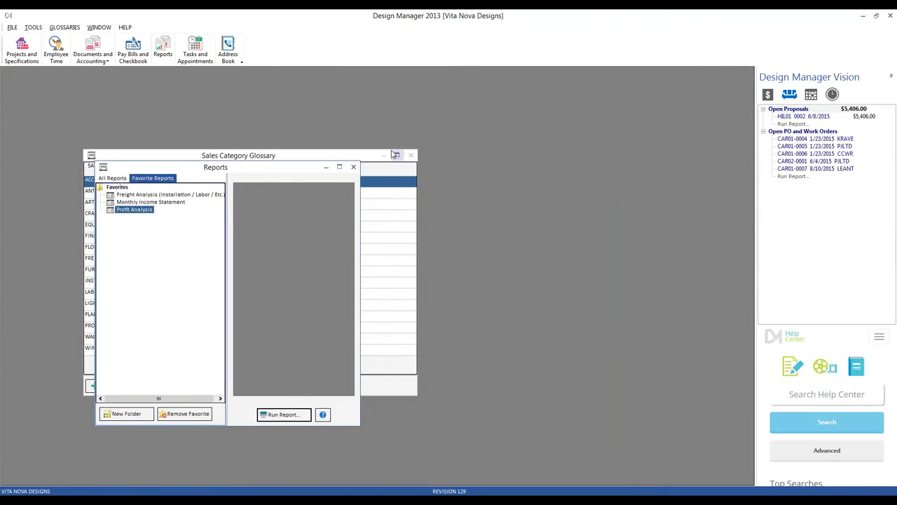
- Leave the reports list and review the Art Works category's merchandise sales and COGS accounts, closing its record without saving
click(354, 167)
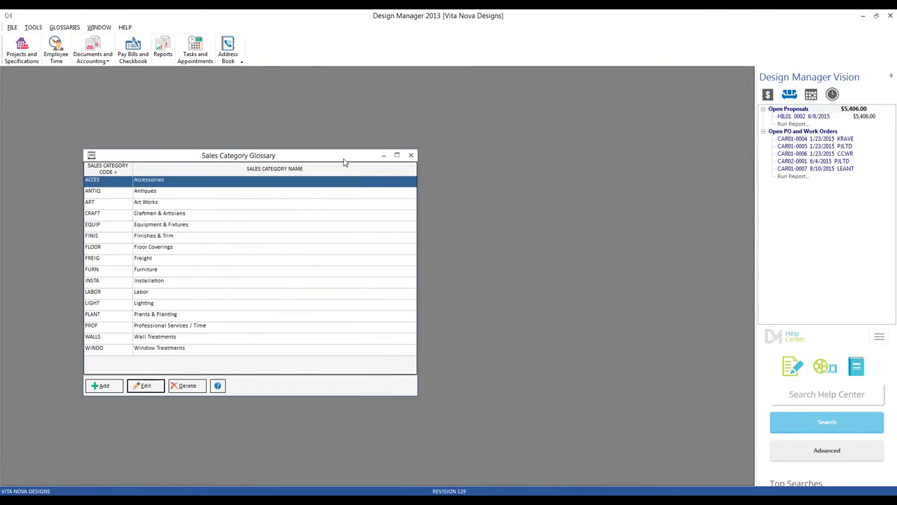
click(169, 204)
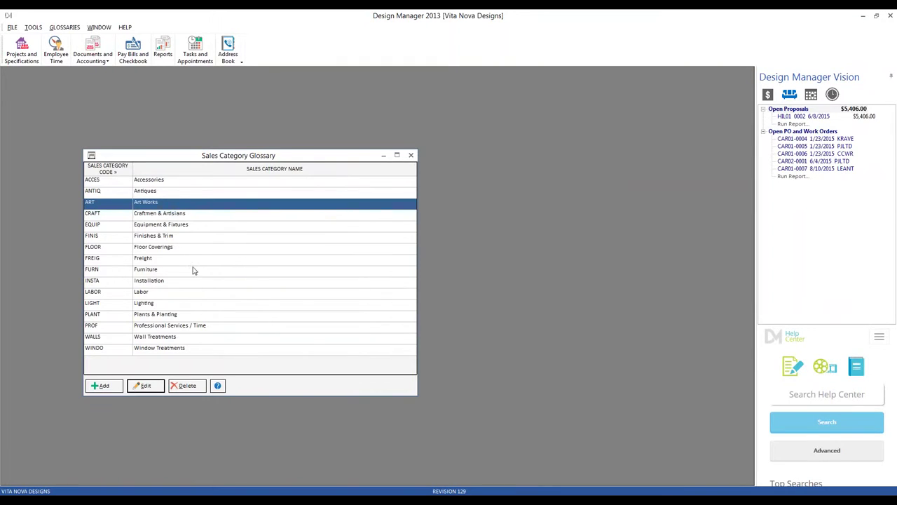
click(146, 385)
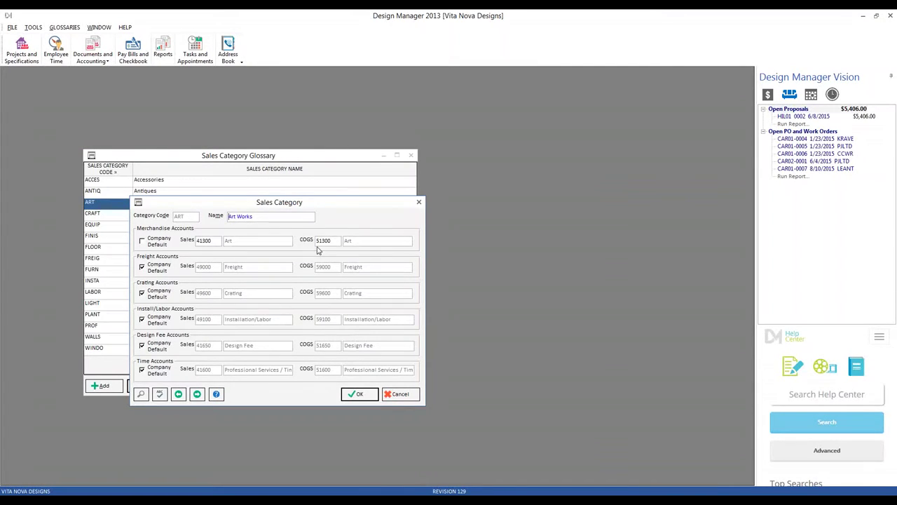
click(210, 244)
click(332, 241)
click(395, 394)
- Review the account assignments of the Craftmen & Artisians and Labor sales categories, closing both without saving
double_click(145, 214)
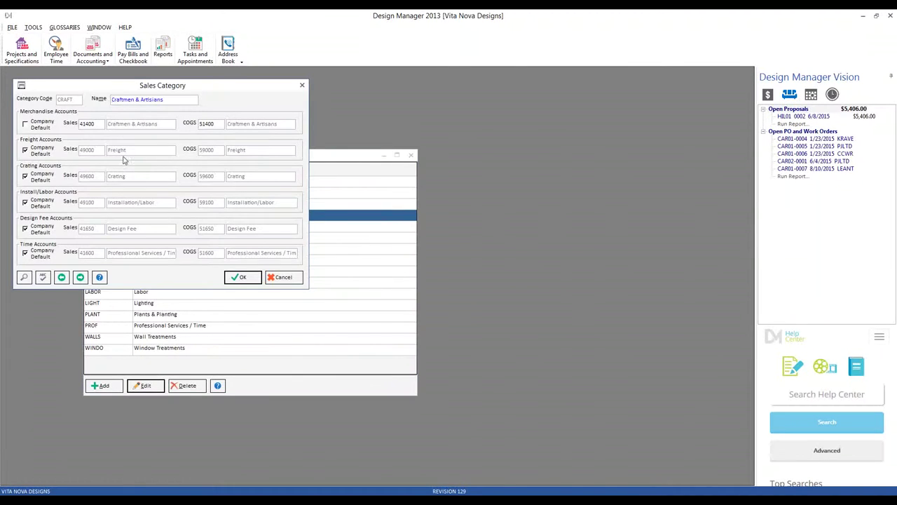
click(284, 277)
double_click(140, 291)
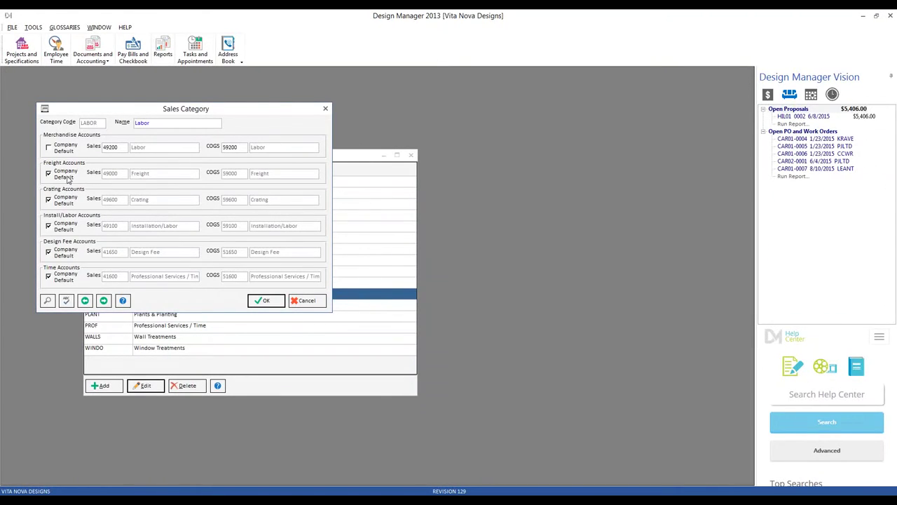
click(302, 301)
- Review the default sales and COGS accounts in the company information, then leave it without saving
click(12, 27)
click(35, 40)
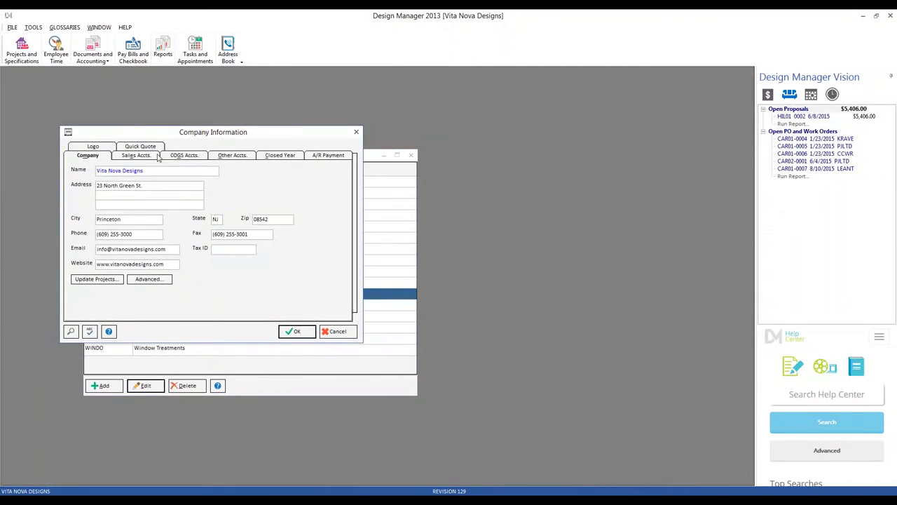
click(153, 157)
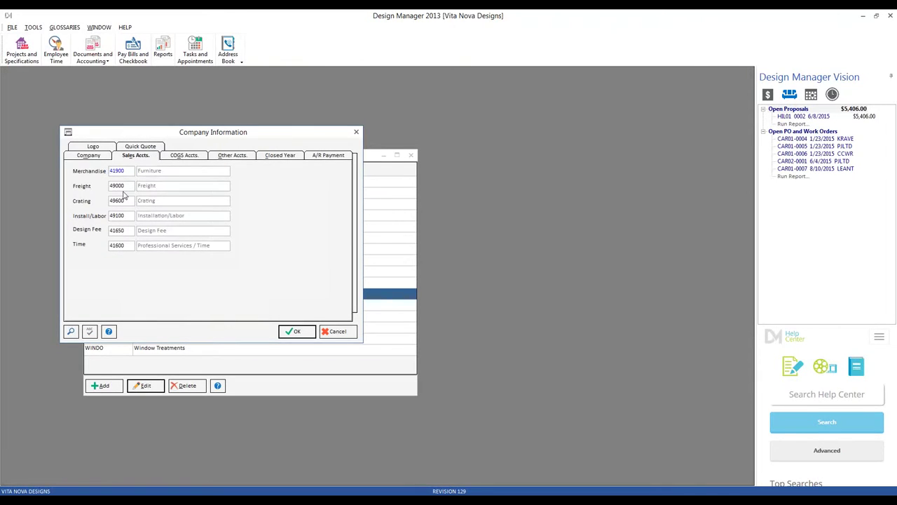
click(177, 157)
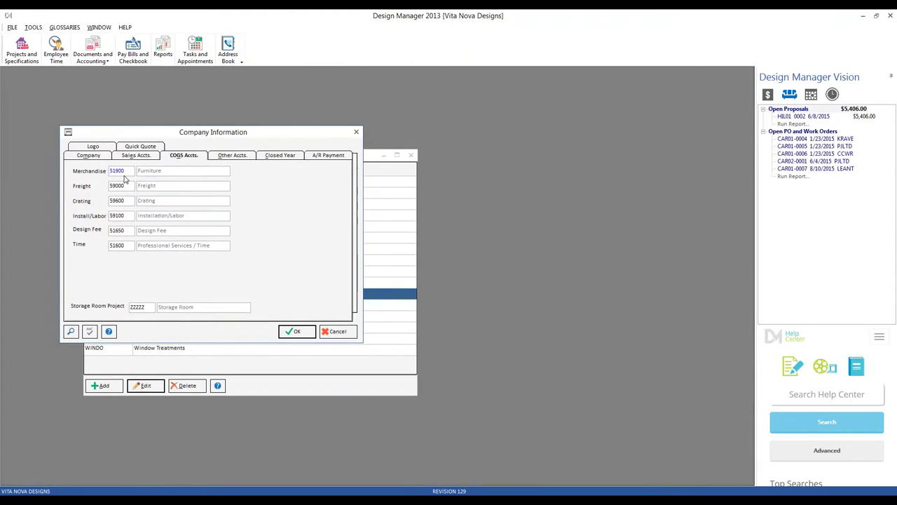
click(338, 332)
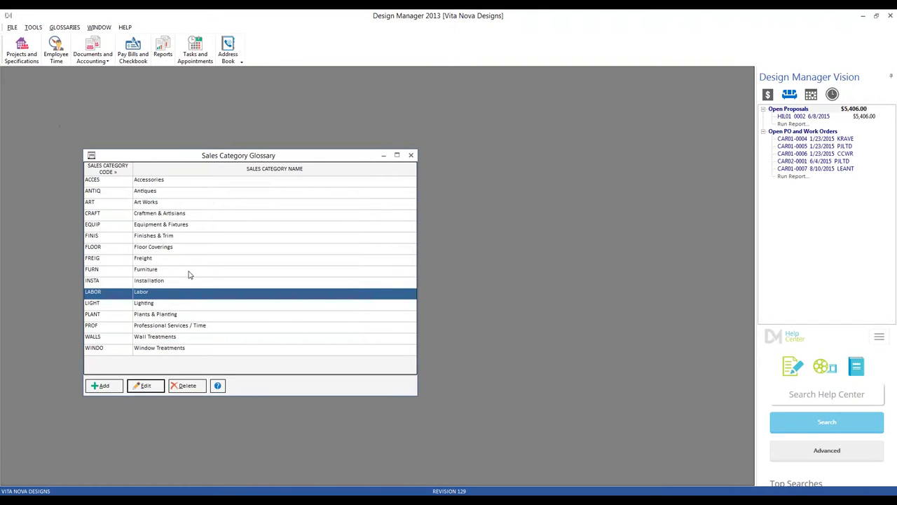
- Check which of the Art Works category's accounts use the company default, then close the record and the Sales Category Glossary
double_click(183, 203)
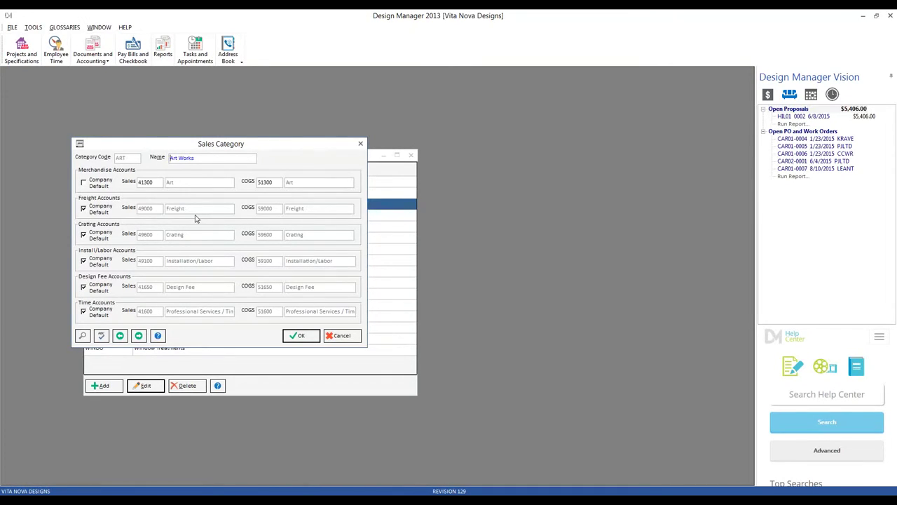
click(349, 338)
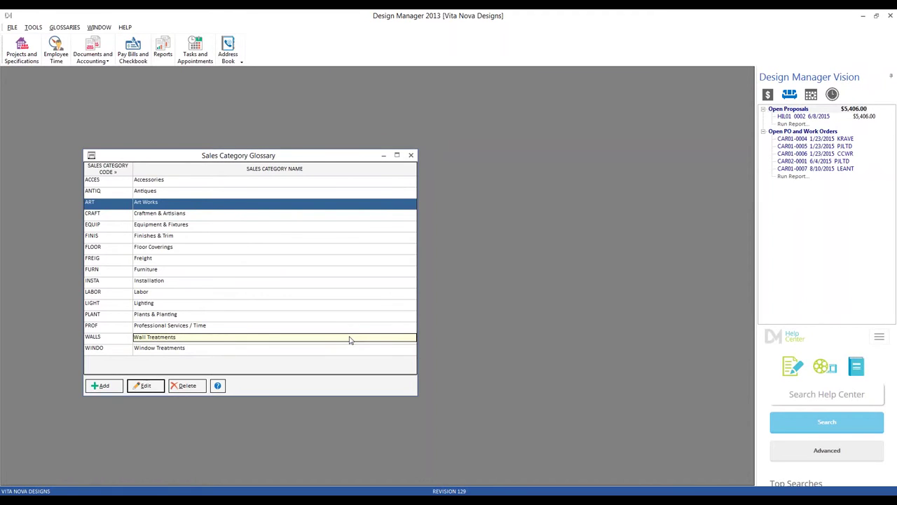
click(411, 155)
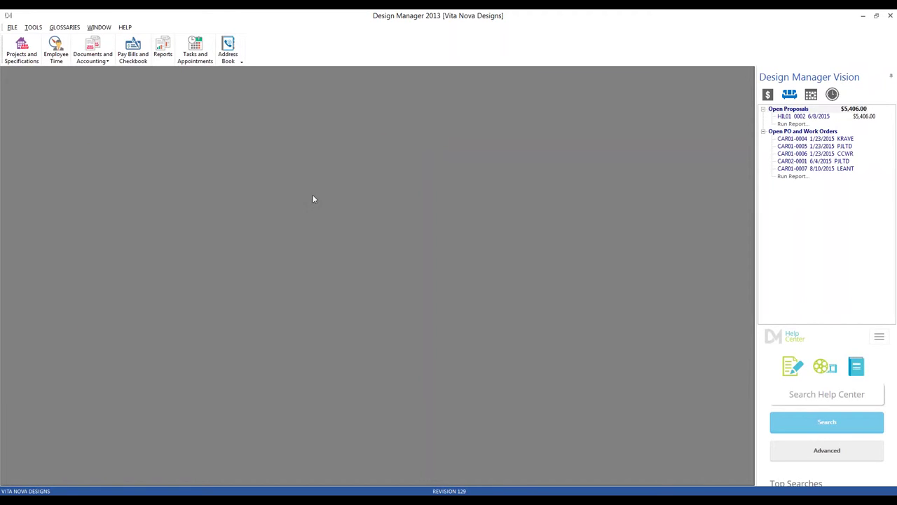
- Run the favorite Monthly Income Statement report for July 2015 and examine its Sales and Cost of Goods Sold sections
click(163, 48)
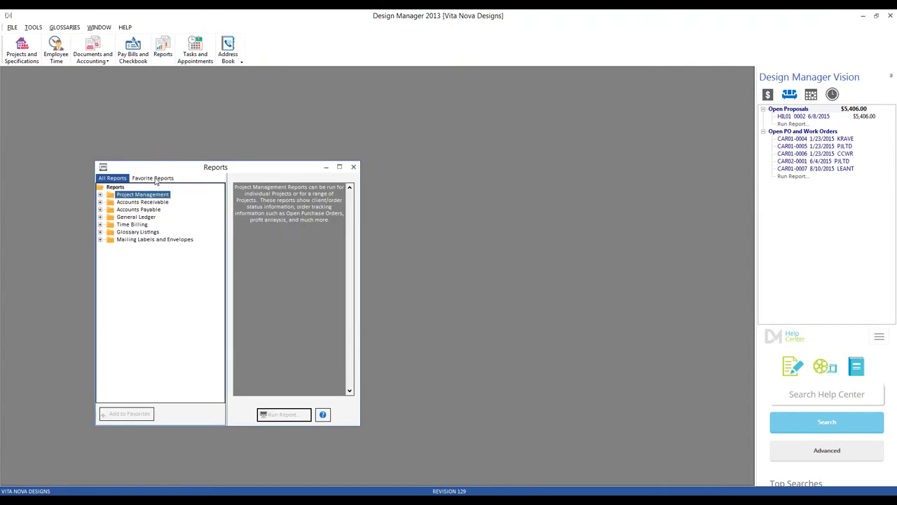
click(152, 178)
double_click(171, 202)
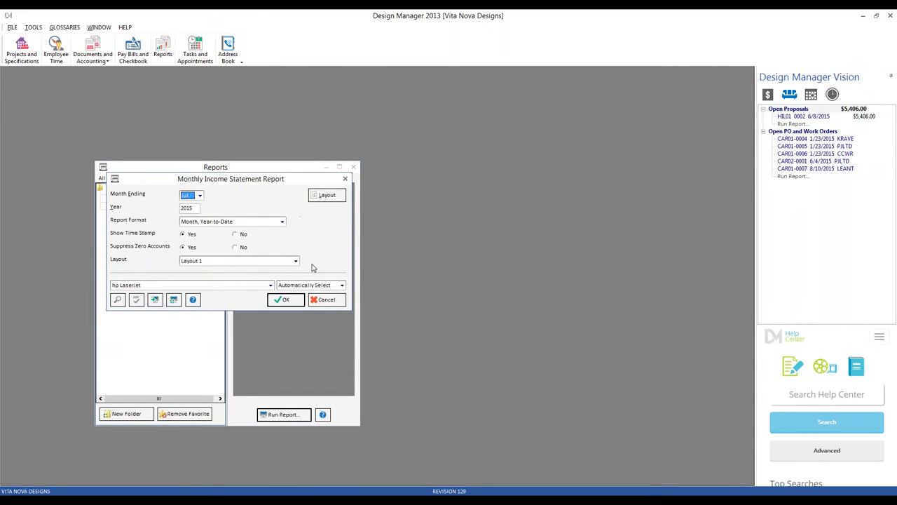
click(287, 299)
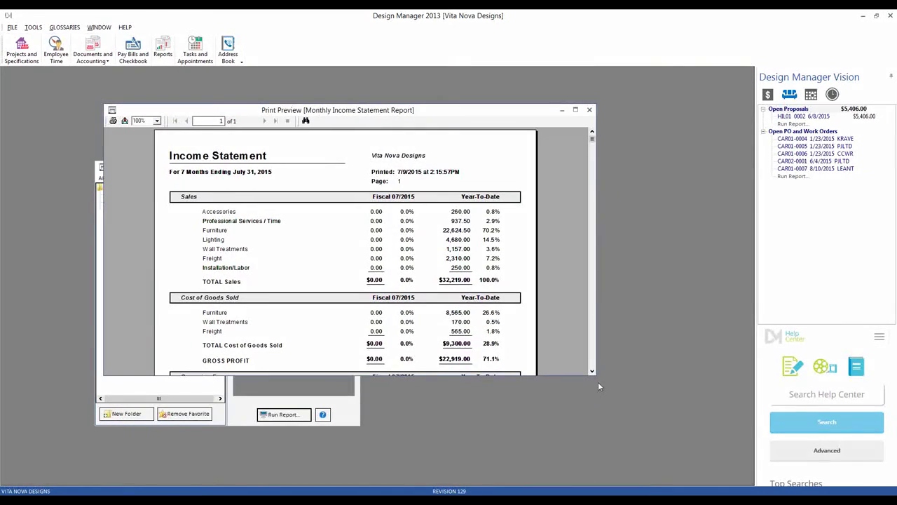
scroll(596, 373, down, 1)
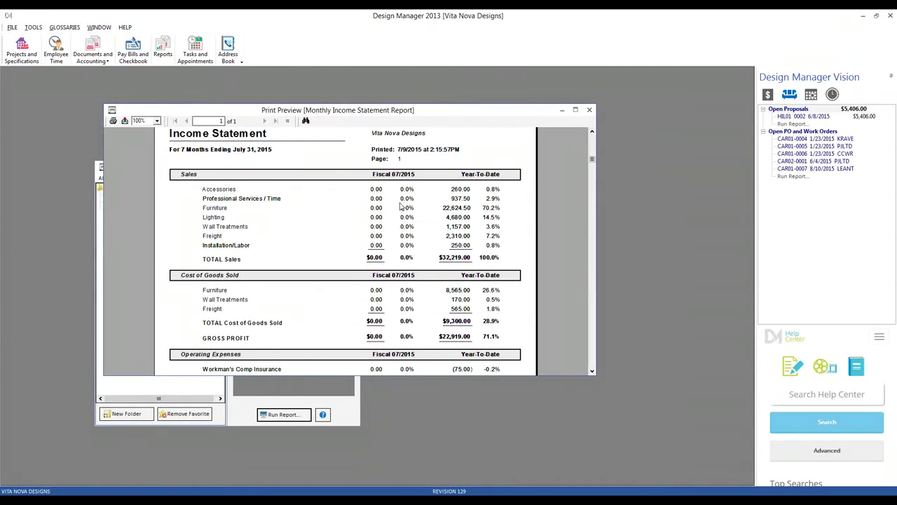
drag(422, 114, 428, 117)
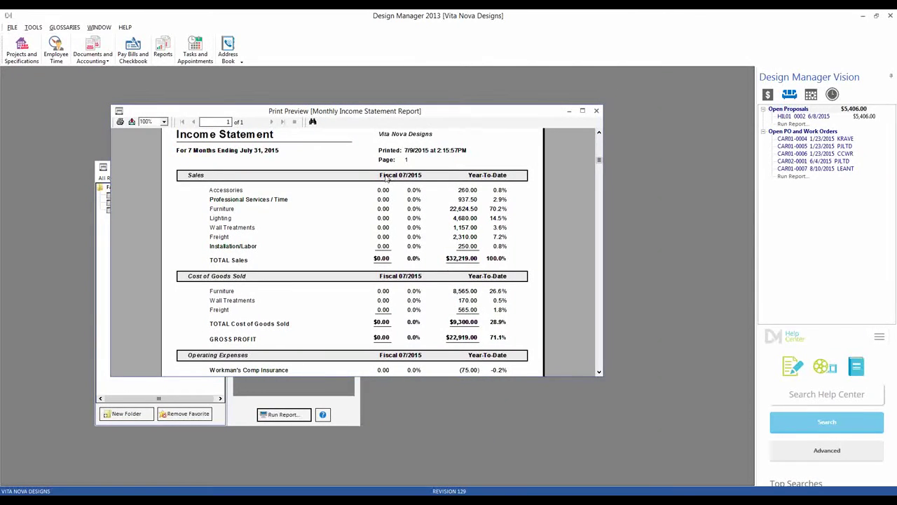
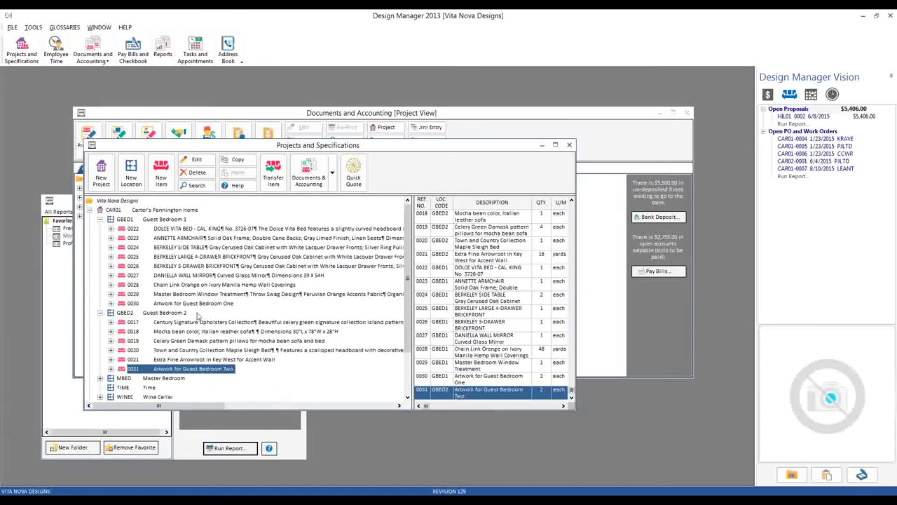
- Compare the sales category of artwork items 0030 and 0031 in project CAR01, closing both items without saving
click(196, 159)
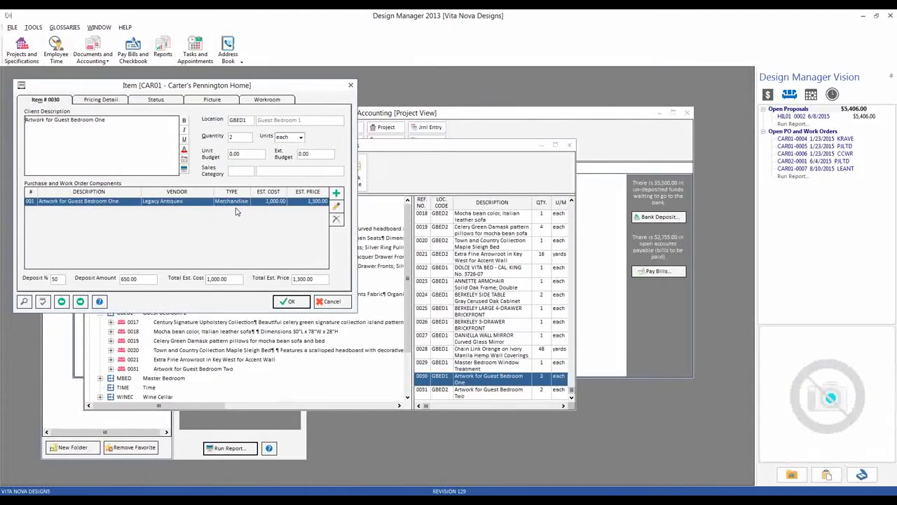
click(332, 301)
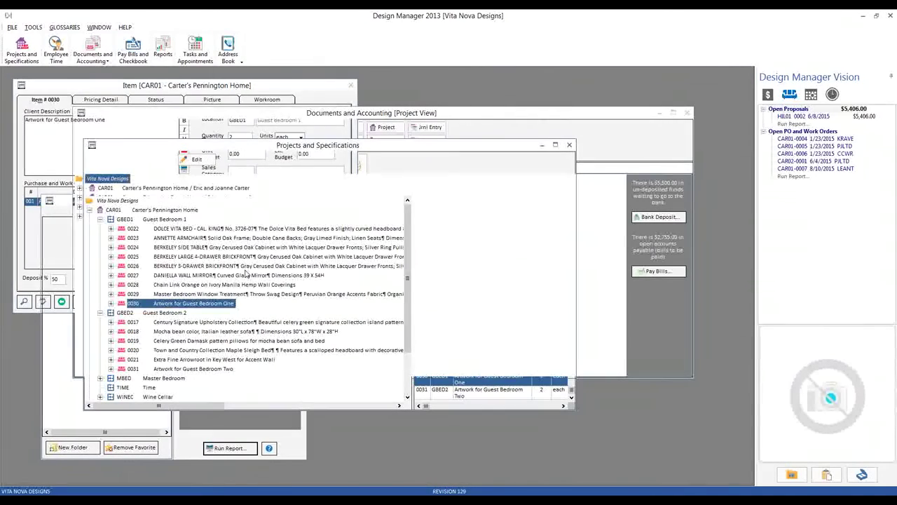
click(192, 368)
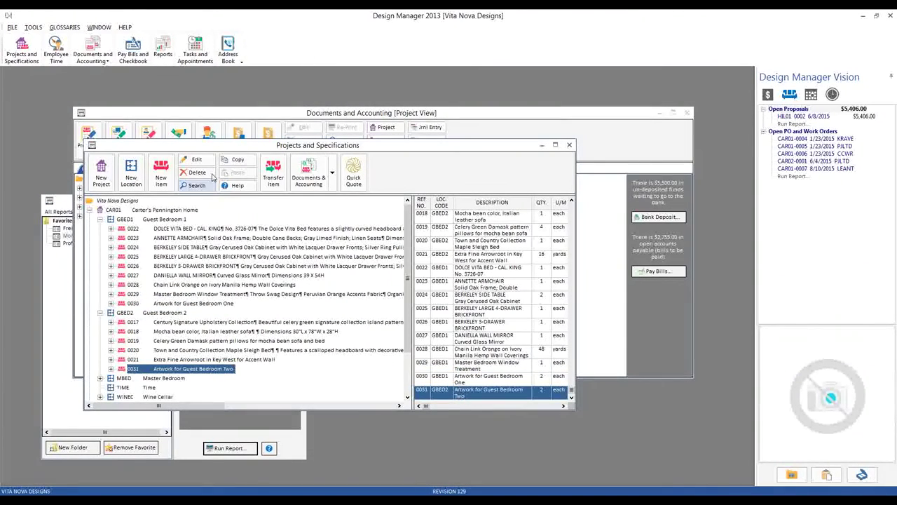
click(195, 160)
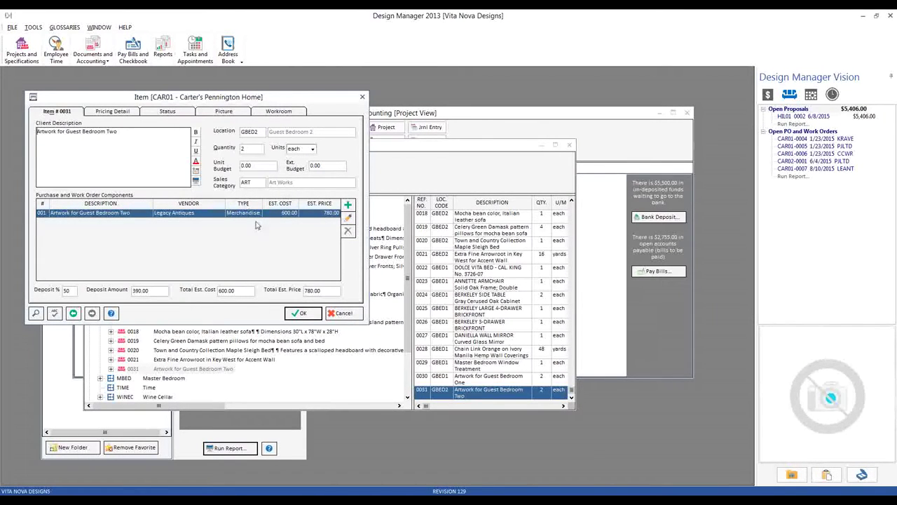
click(345, 314)
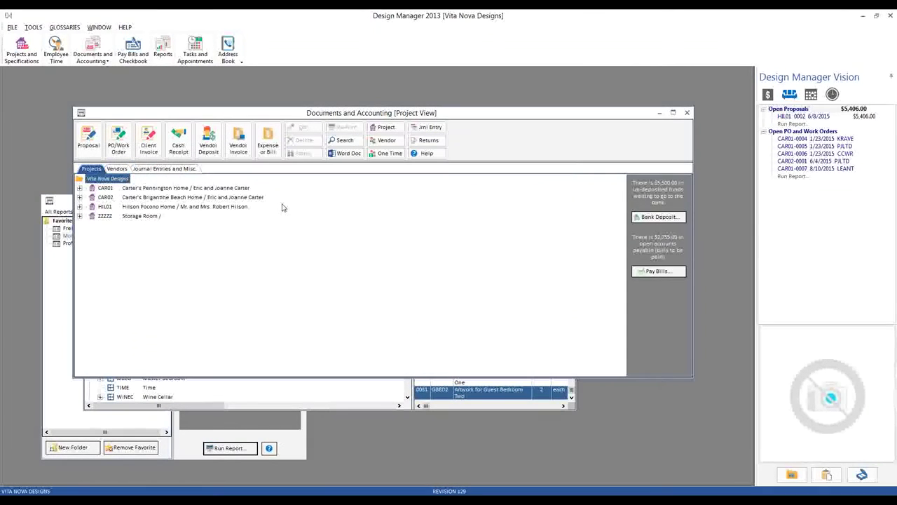
- Start a client invoice for project CAR01, sort its items by reference number, and tag artwork items 0030 and 0031
click(147, 188)
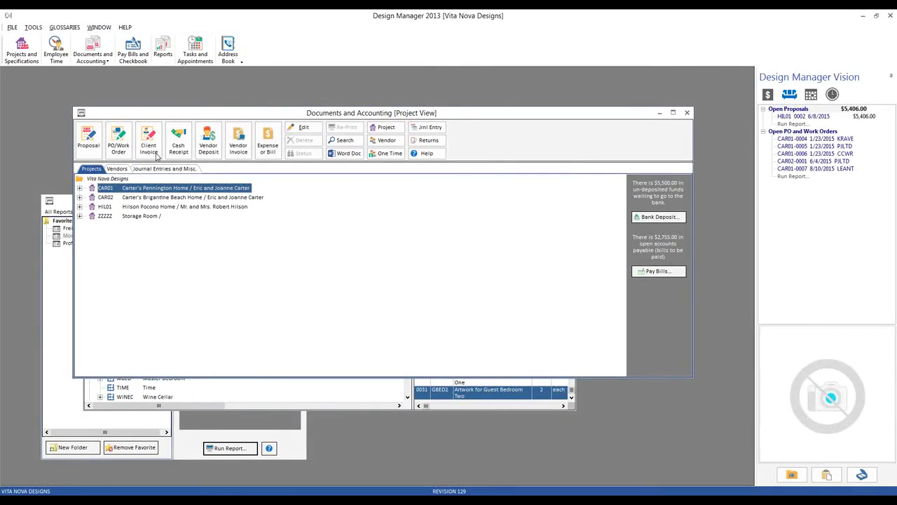
click(148, 140)
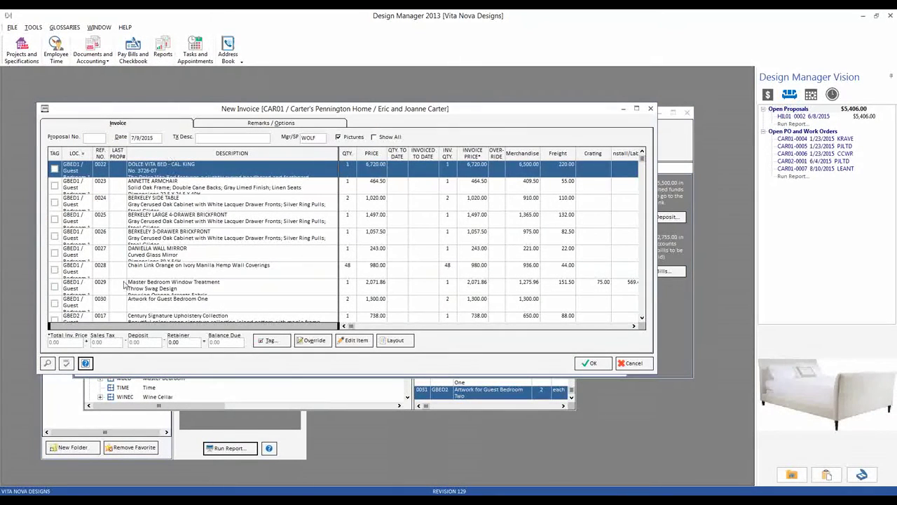
click(102, 155)
scroll(84, 231, down, 2)
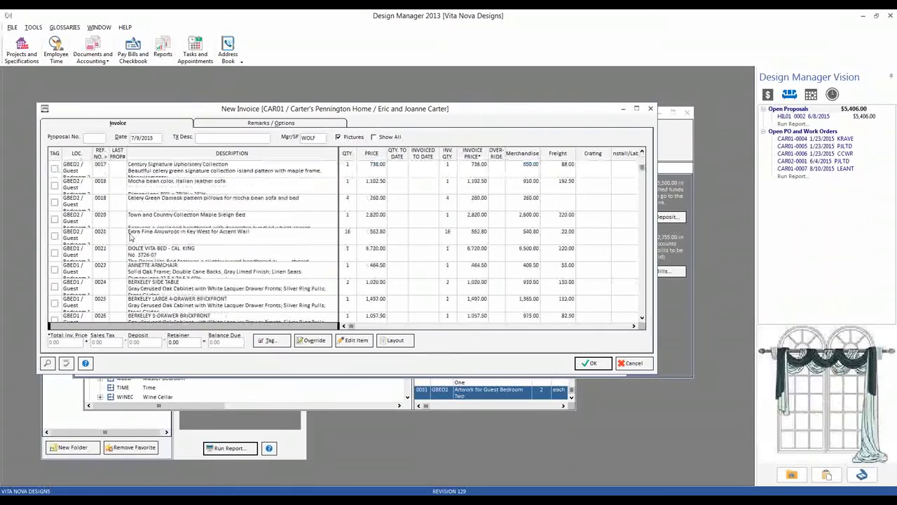
click(54, 287)
click(55, 304)
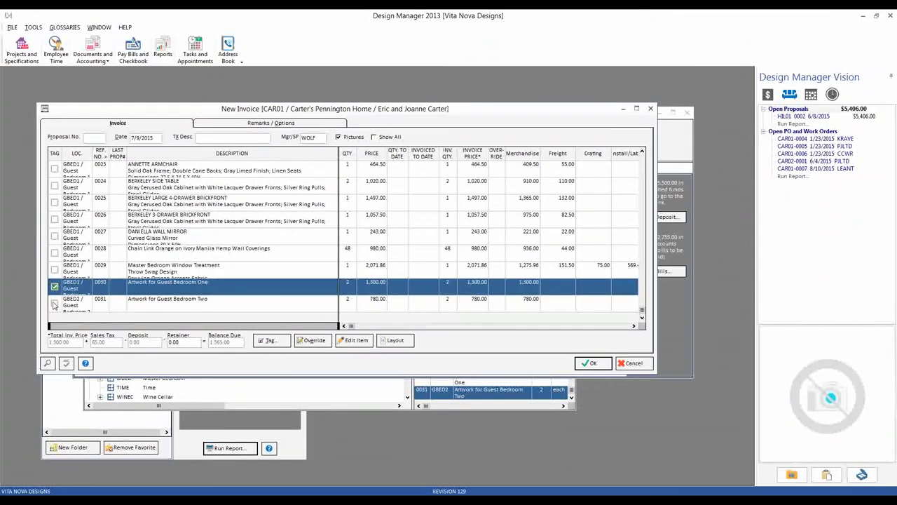
- Preview the CAR01 client invoice in the Modern style, check its artwork lines, and accept it
click(592, 363)
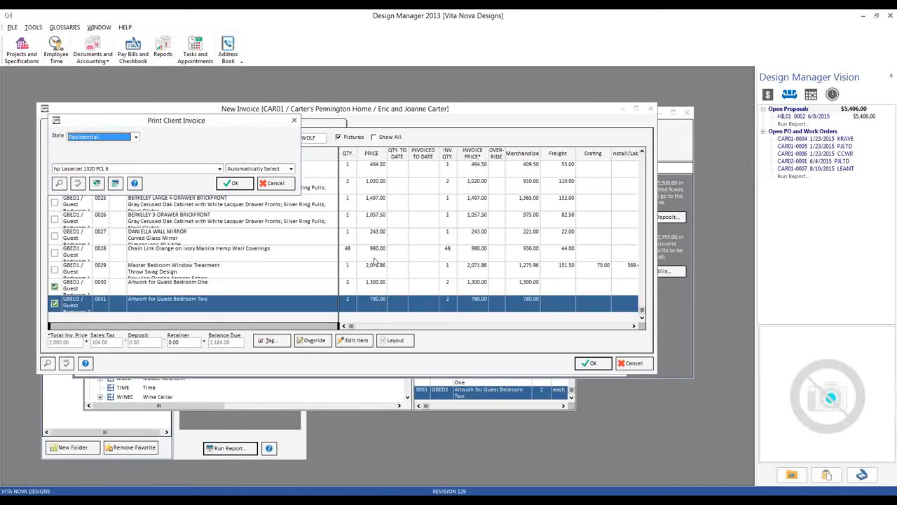
scroll(146, 140, up, 1)
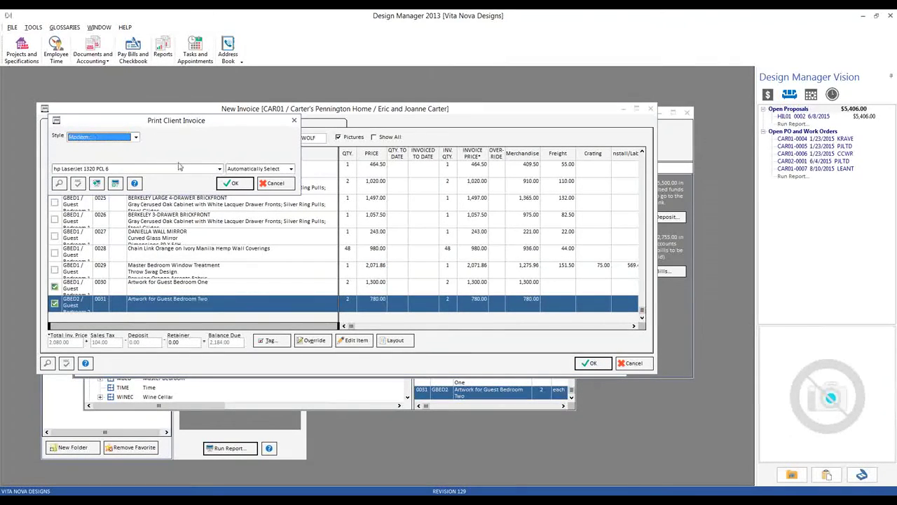
click(233, 183)
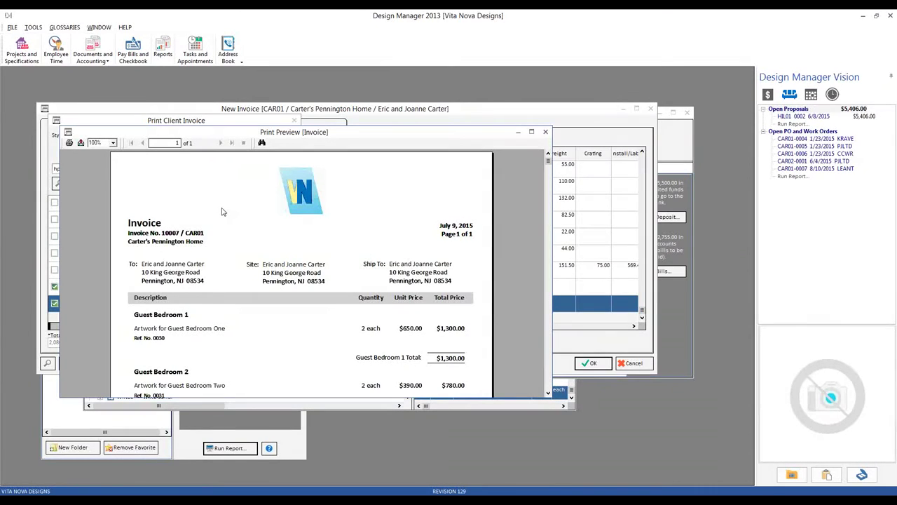
scroll(244, 209, down, 5)
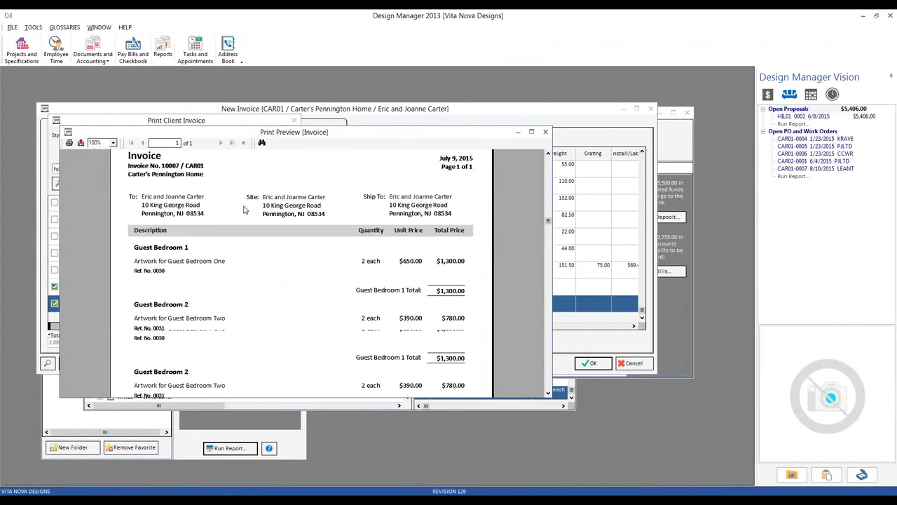
click(547, 137)
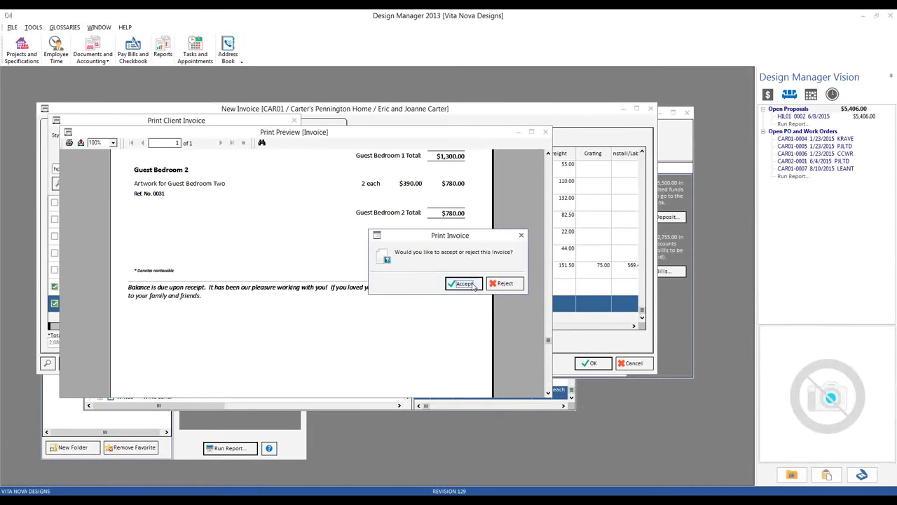
click(464, 283)
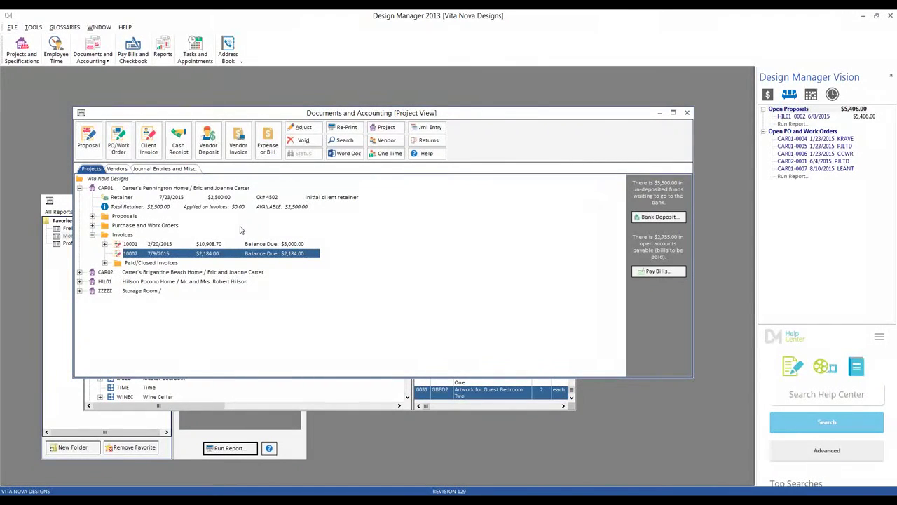
- Rerun the Monthly Income Statement report for July 2015 to check where the invoiced artwork sales are posted
click(62, 202)
key(Return)
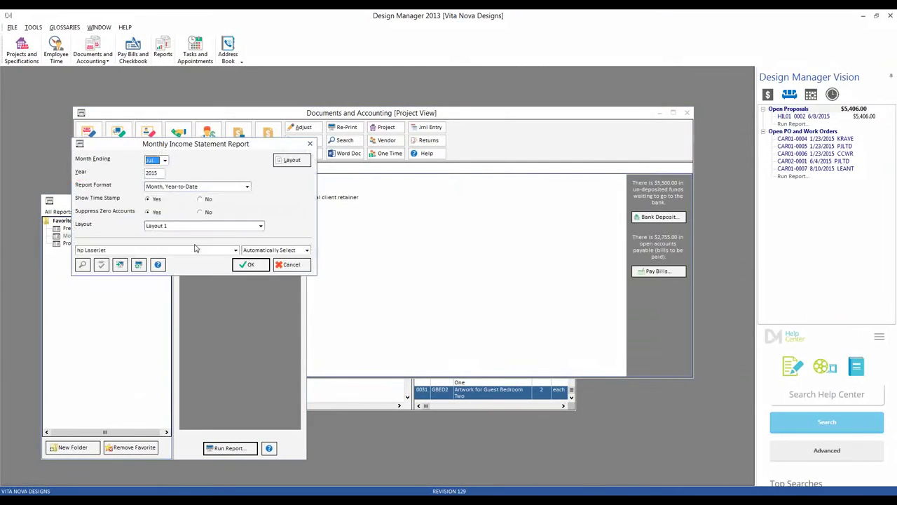
click(250, 266)
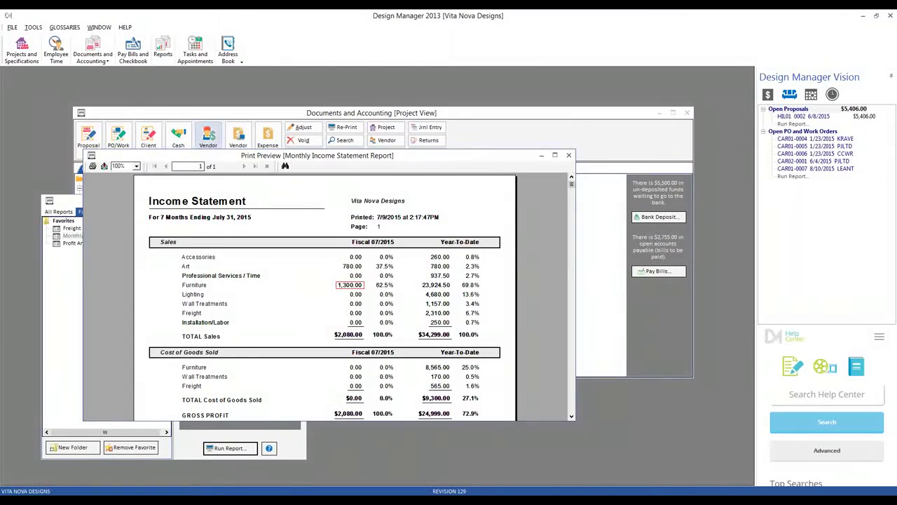
- Open artwork item 0030 of project CAR01 from the project specifications to check its sales category
click(13, 50)
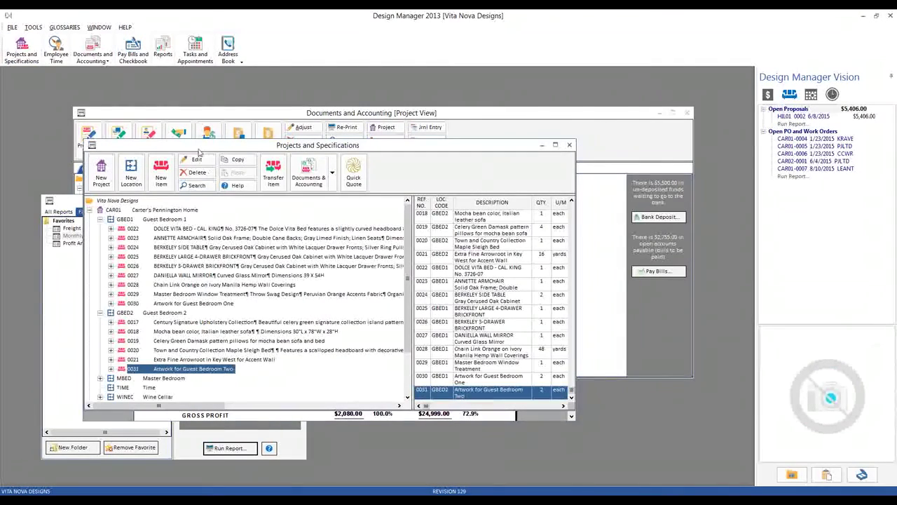
drag(177, 144, 130, 112)
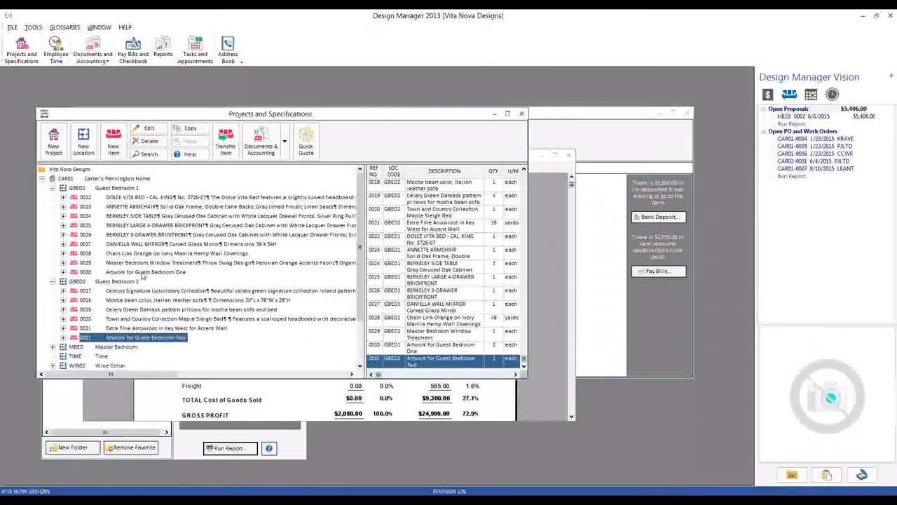
click(168, 270)
click(146, 128)
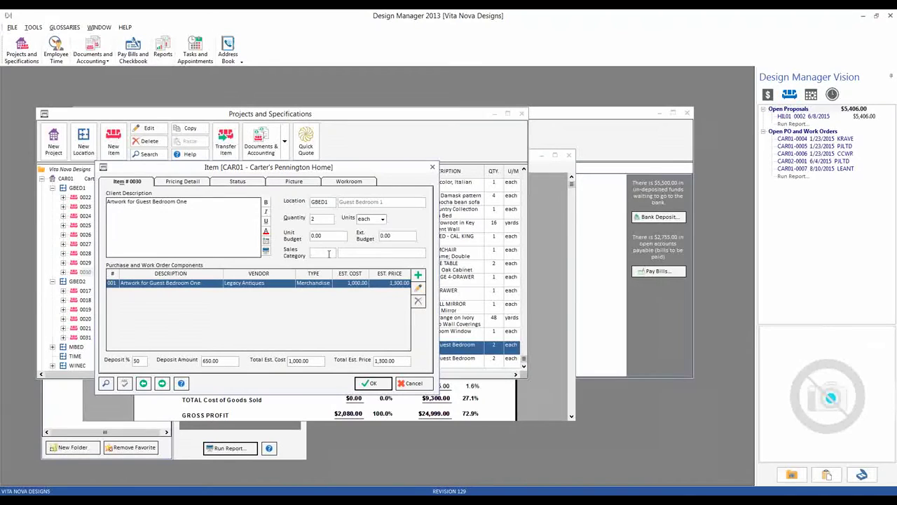
- Compare item 0030's merchandise component with the default merchandise sales account in the company information, closing both without saving
click(12, 27)
click(23, 59)
click(182, 202)
drag(210, 178, 98, 110)
drag(15, 106, 306, 290)
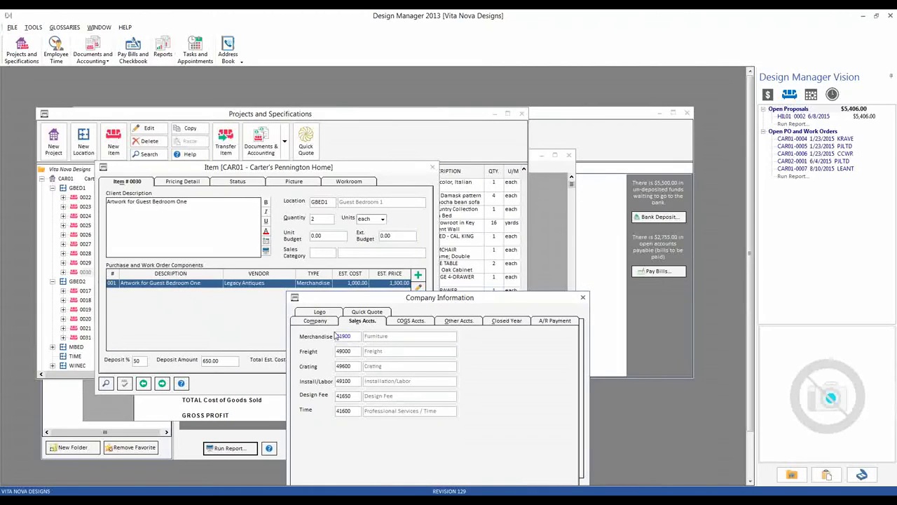
click(396, 283)
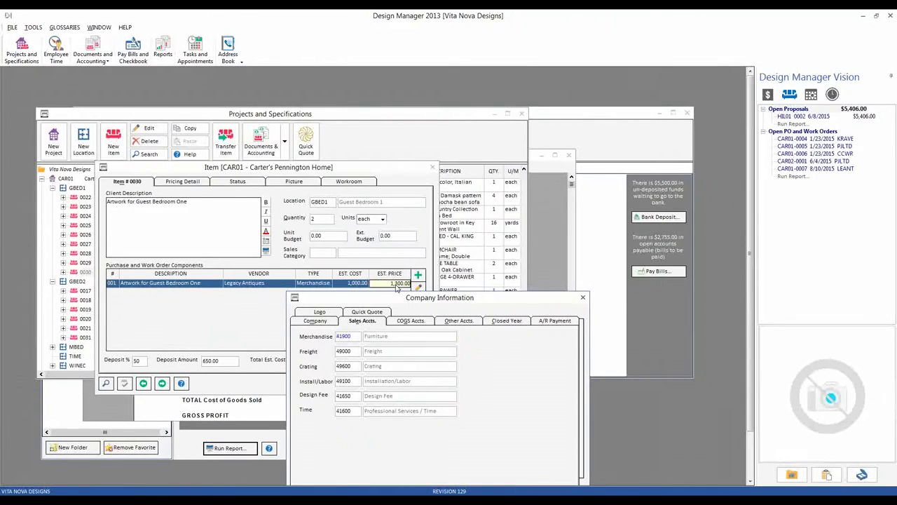
click(348, 330)
click(582, 297)
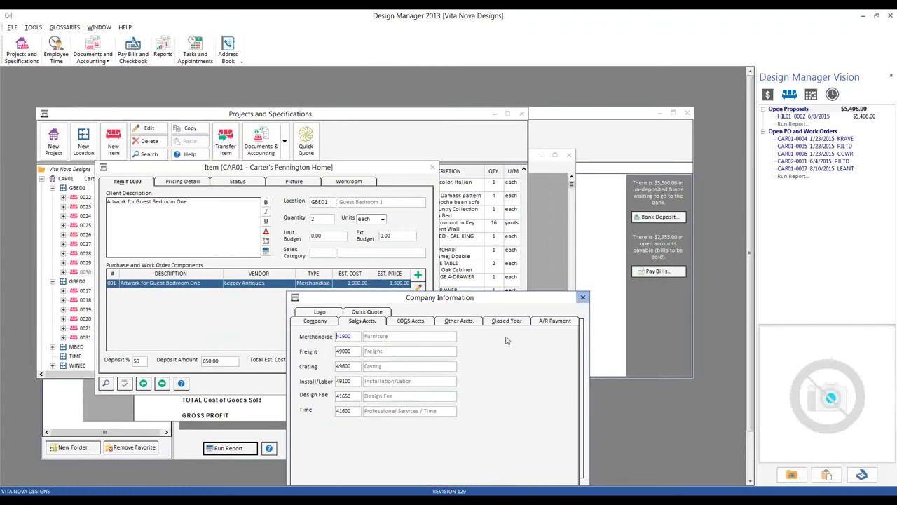
click(413, 384)
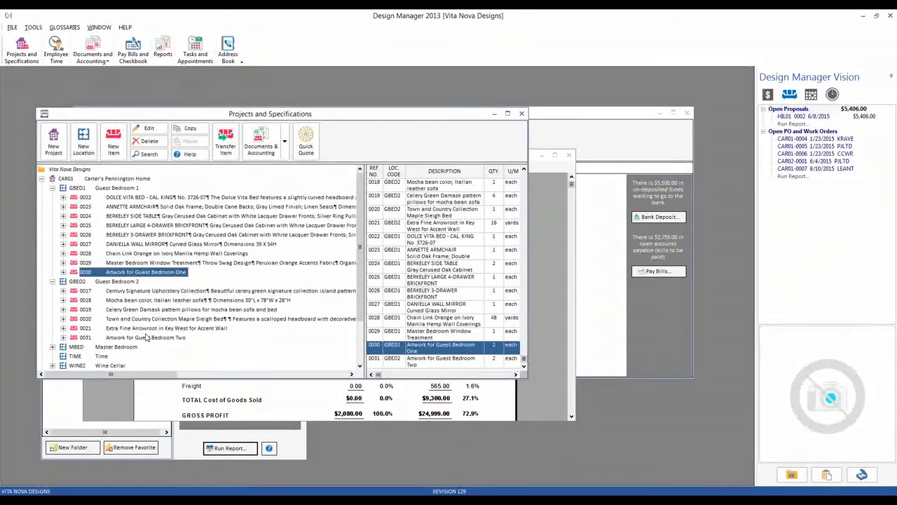
- Open artwork item 0031 and inspect the merchandise accounts behind its ART sales category, closing everything without saving
click(147, 337)
click(145, 130)
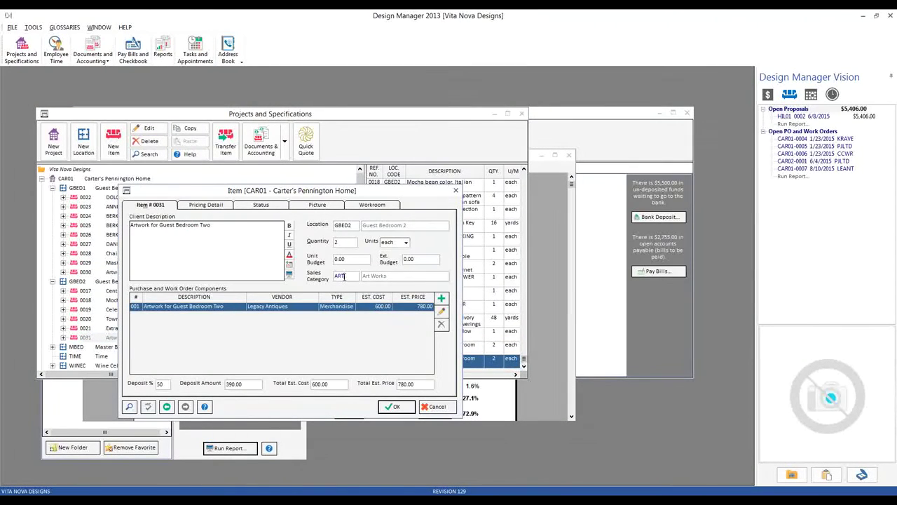
click(129, 406)
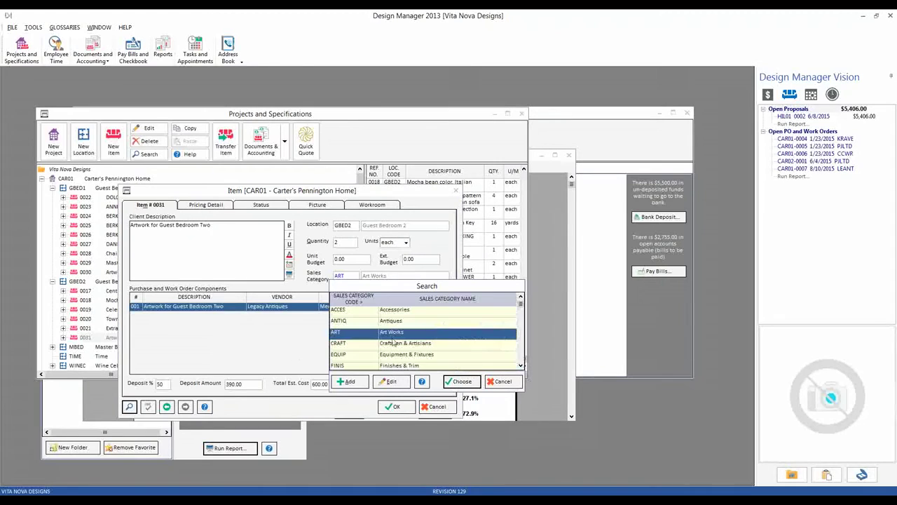
click(390, 381)
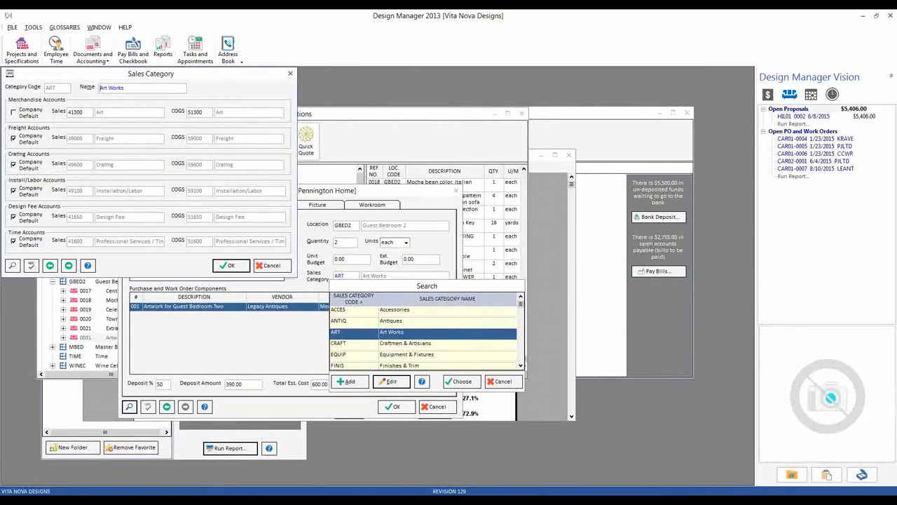
click(274, 268)
click(498, 380)
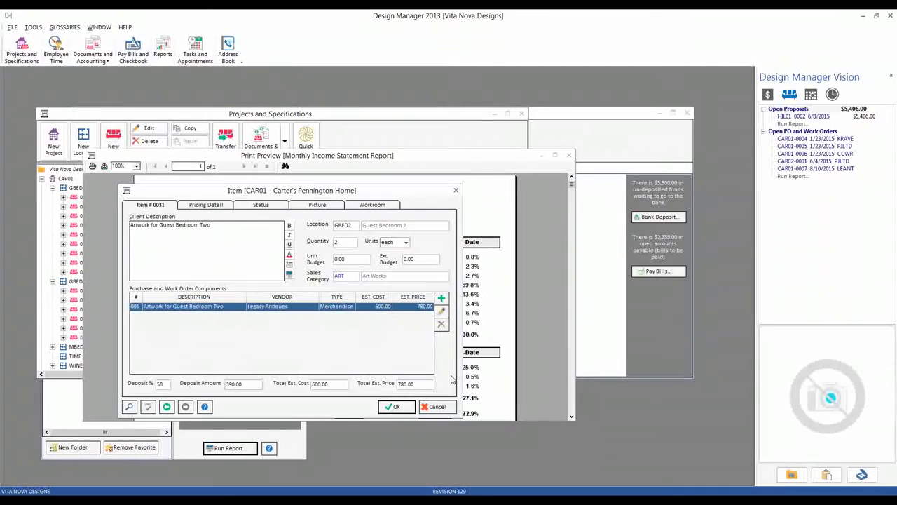
click(429, 407)
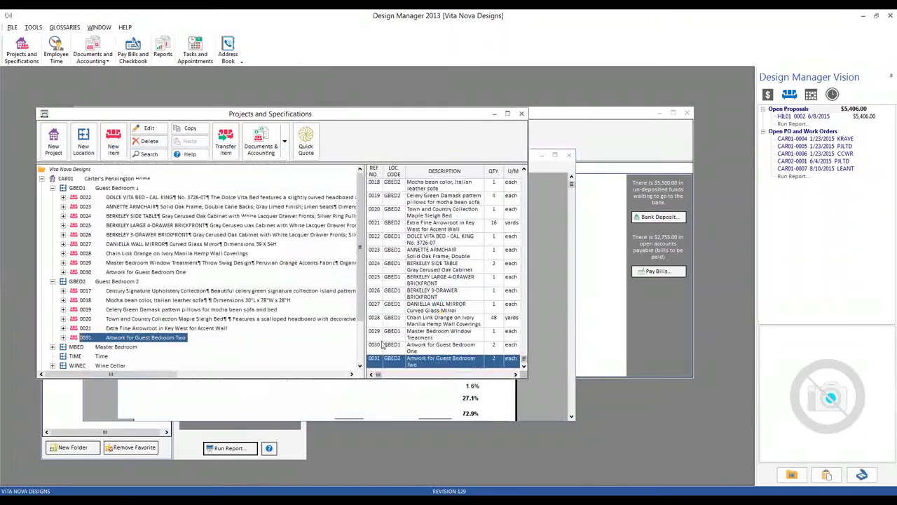
- Return to the Monthly Income Statement preview, check the July sales amount for Art, and close the report
click(549, 217)
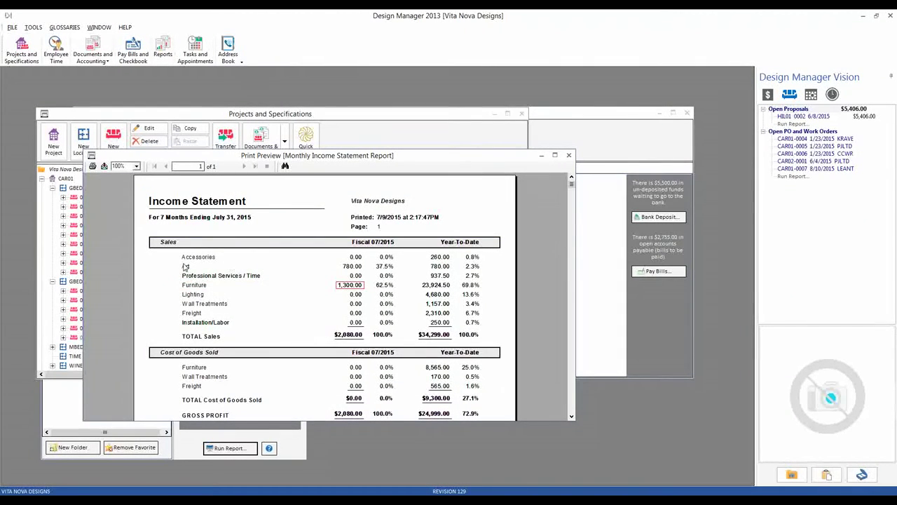
click(350, 266)
click(569, 156)
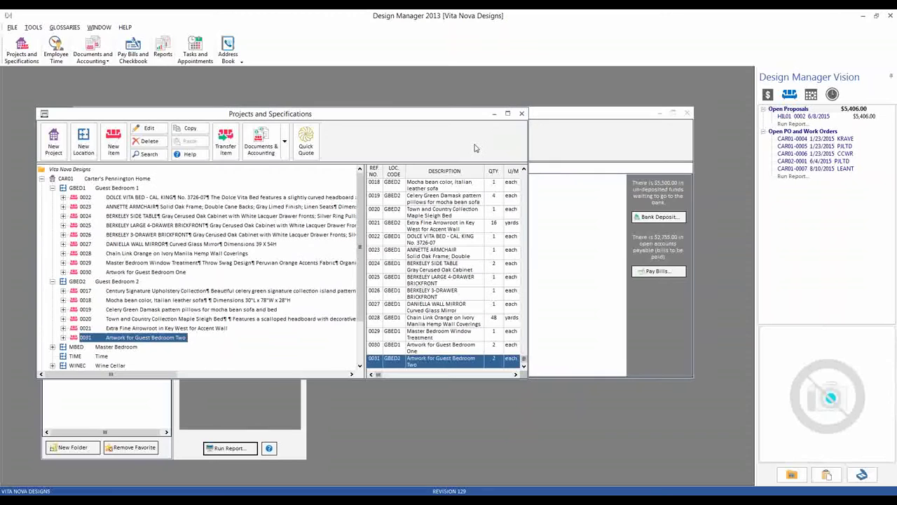
- Start a vendor invoice against CAR01 purchase order 0007 for Legacy Antiques
click(566, 121)
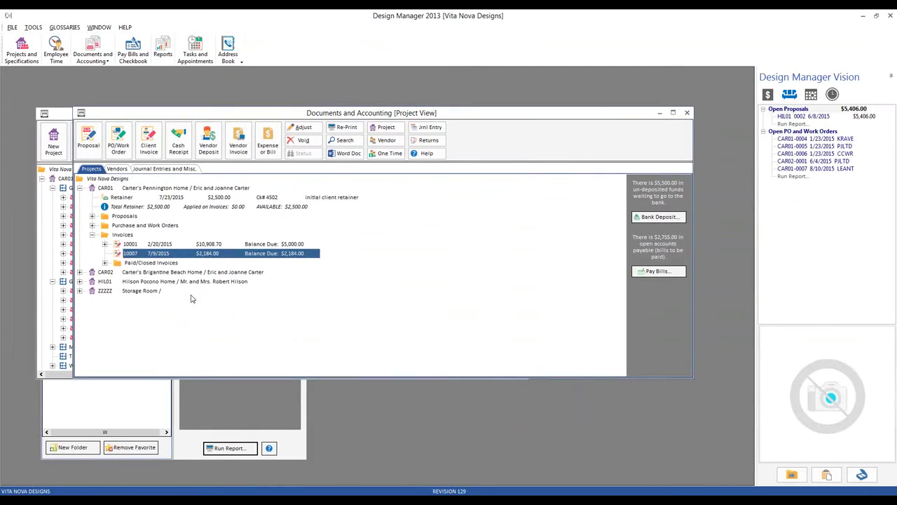
click(92, 225)
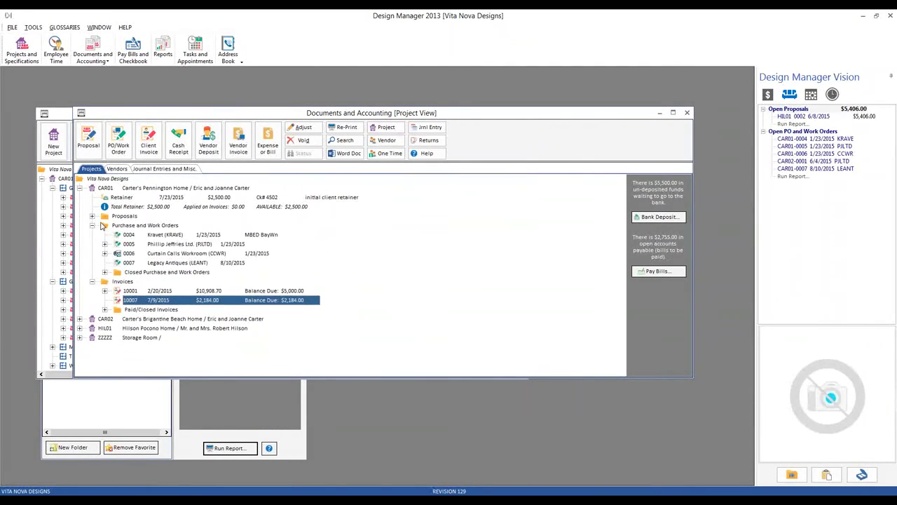
click(157, 264)
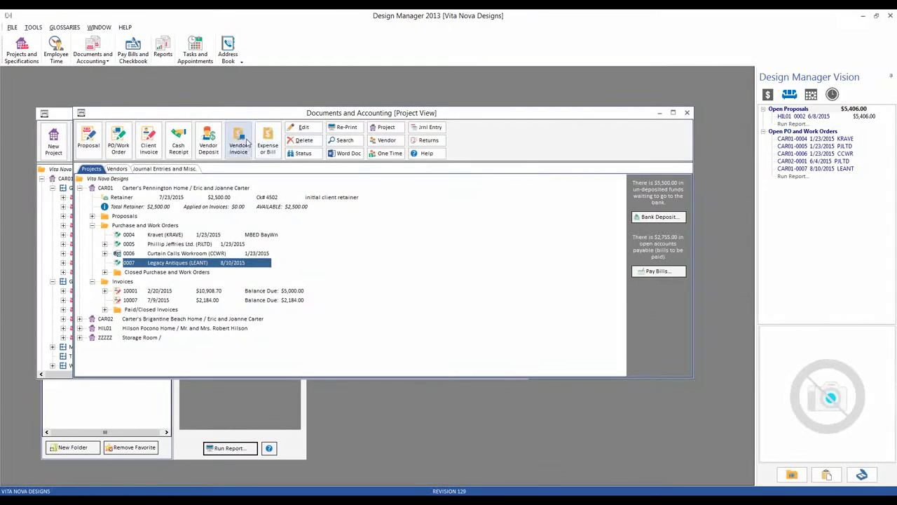
click(239, 143)
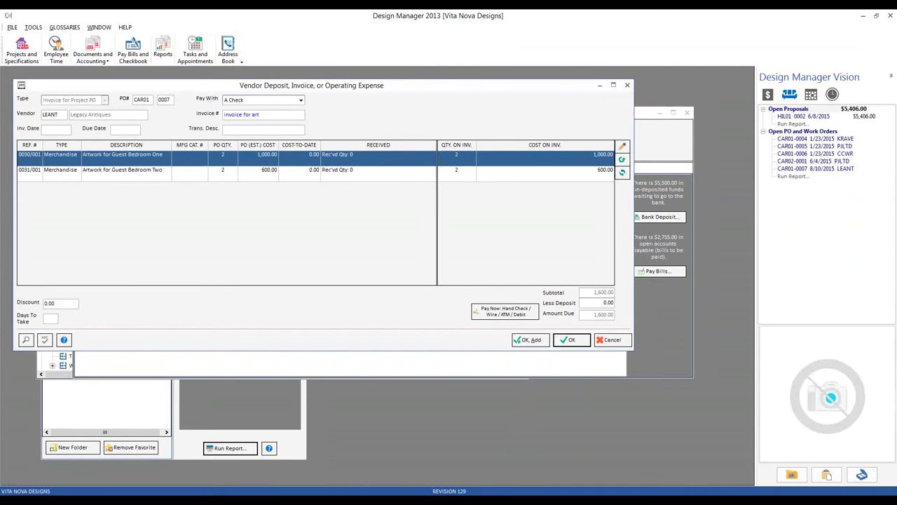
- Enter "invoice for artwork" as the invoice number, date it 7/9/2015 with due date 8/3/2015, check both artwork lines, and accept it
click(57, 129)
click(162, 168)
click(272, 170)
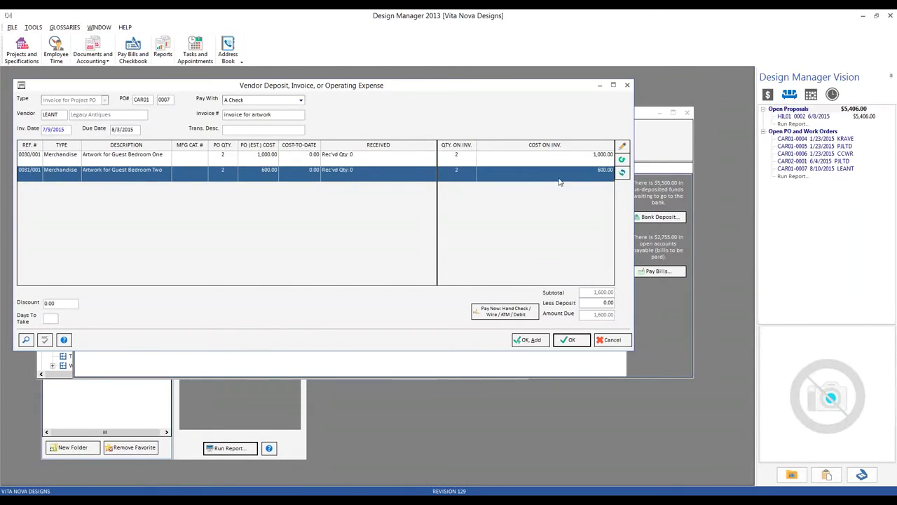
click(337, 170)
click(571, 339)
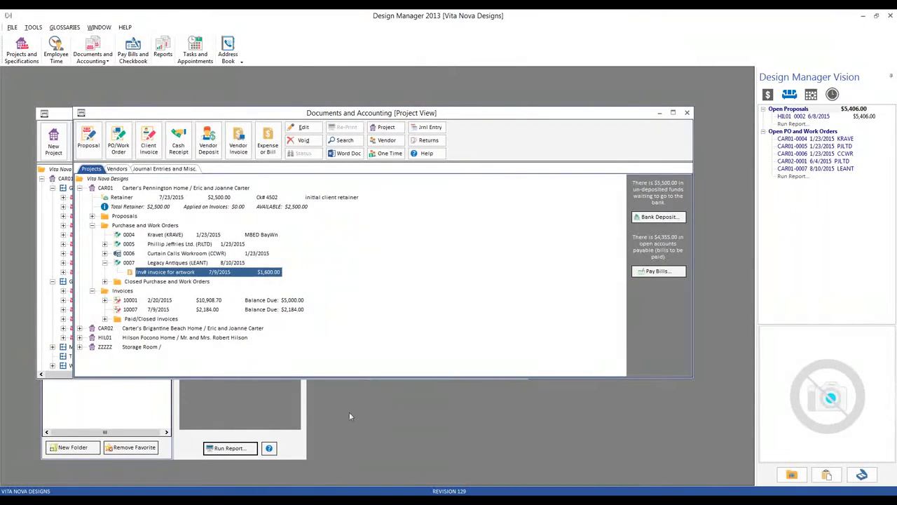
- Rerun the Monthly Income Statement, examine the Art and Furniture cost of goods sold for July 2015, and close the report
click(189, 440)
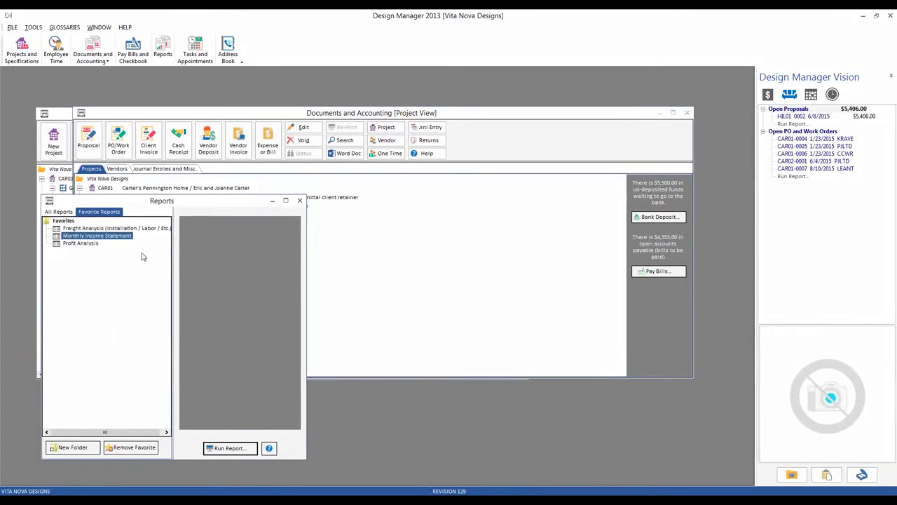
double_click(108, 241)
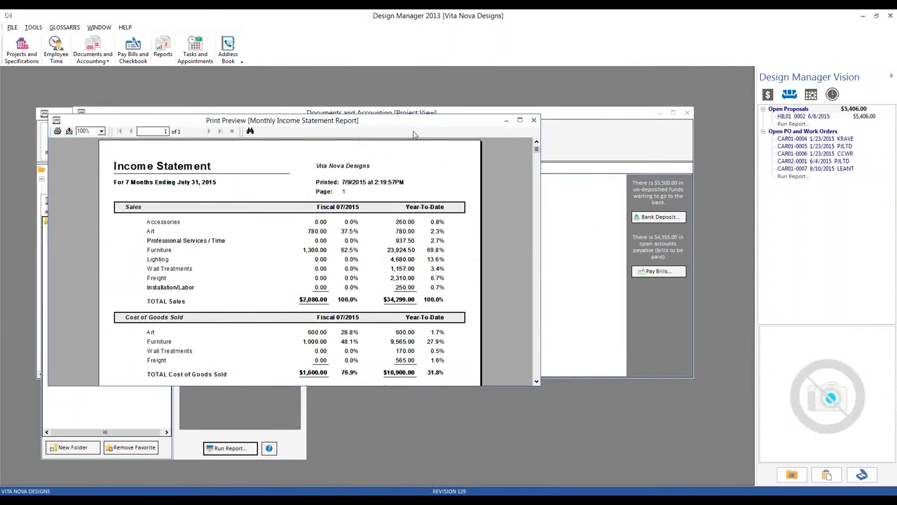
click(381, 341)
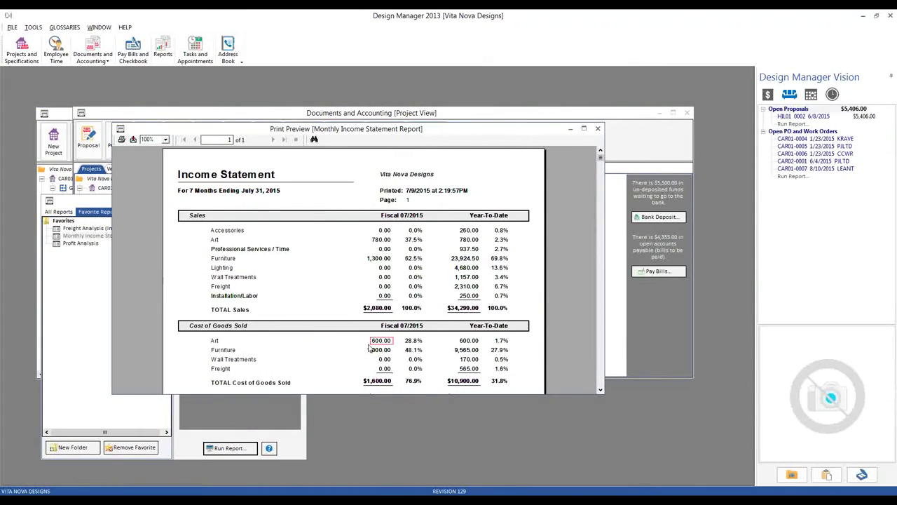
click(212, 343)
click(237, 353)
click(378, 350)
key(Up)
click(597, 129)
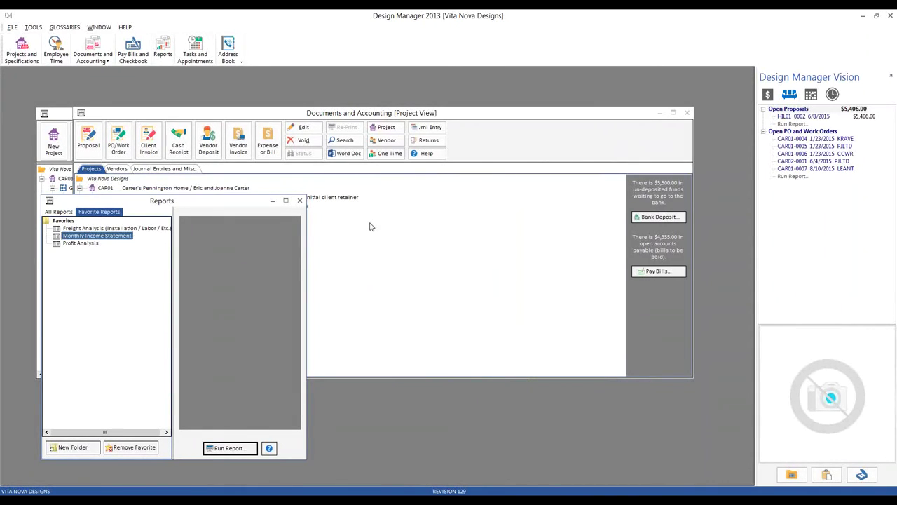
- Run the Sales Categories glossary listing for all codes, review the accounts assigned to each category, and close the reports
click(59, 211)
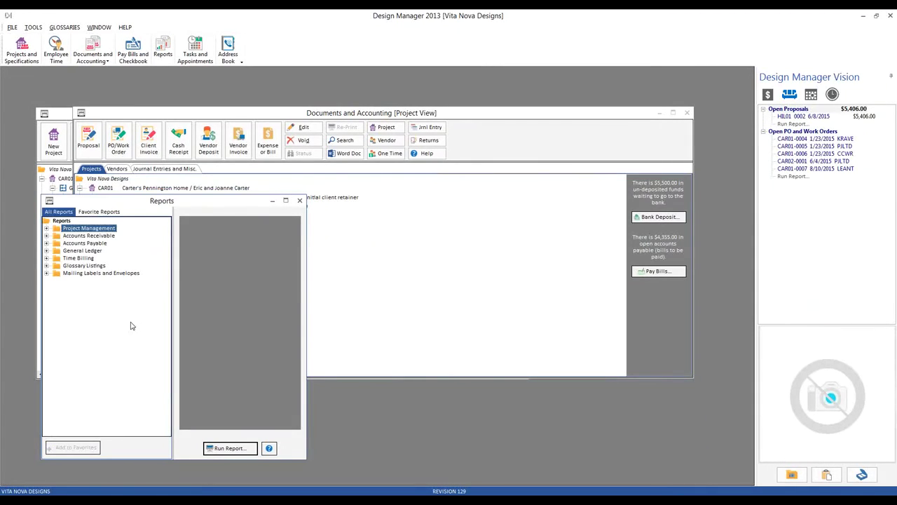
click(46, 265)
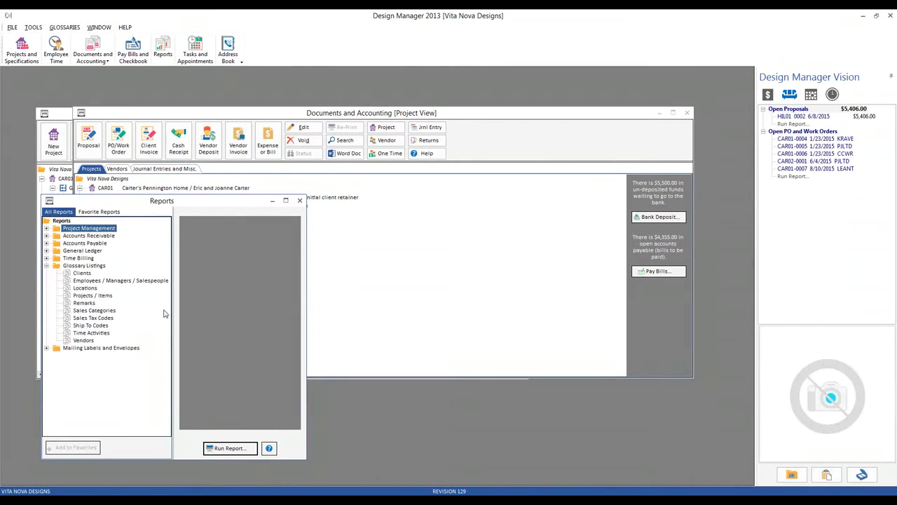
click(97, 311)
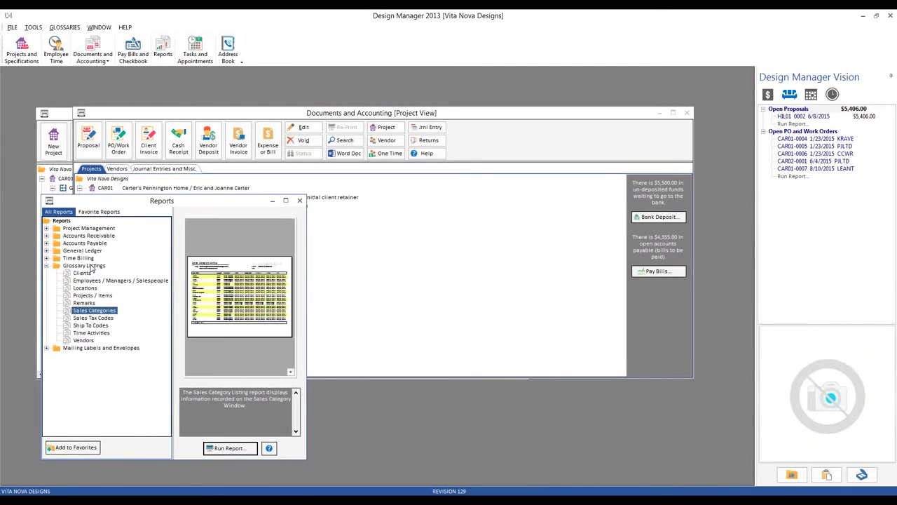
drag(212, 140, 364, 207)
click(394, 267)
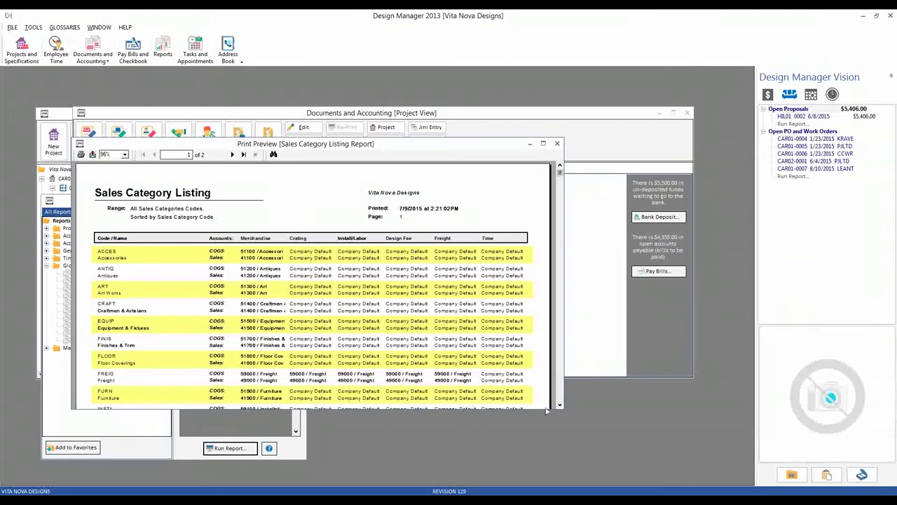
drag(564, 409, 576, 457)
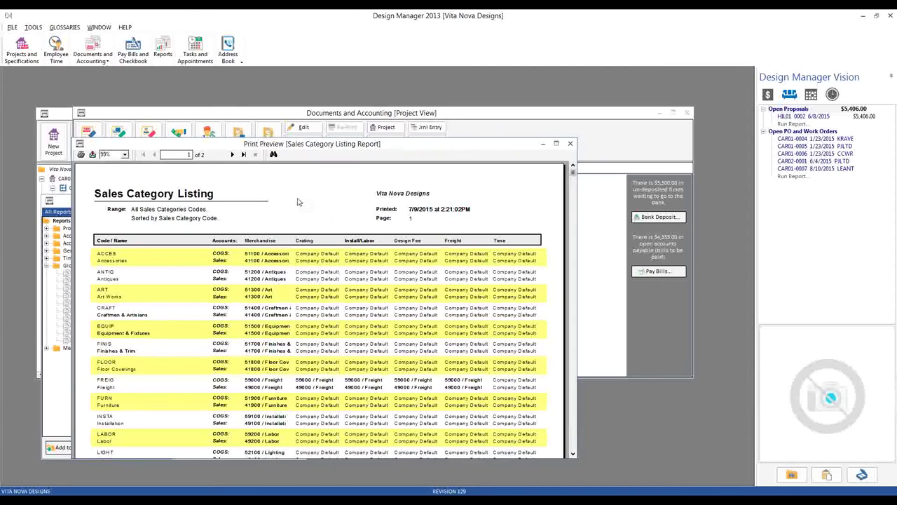
click(572, 145)
key(Escape)
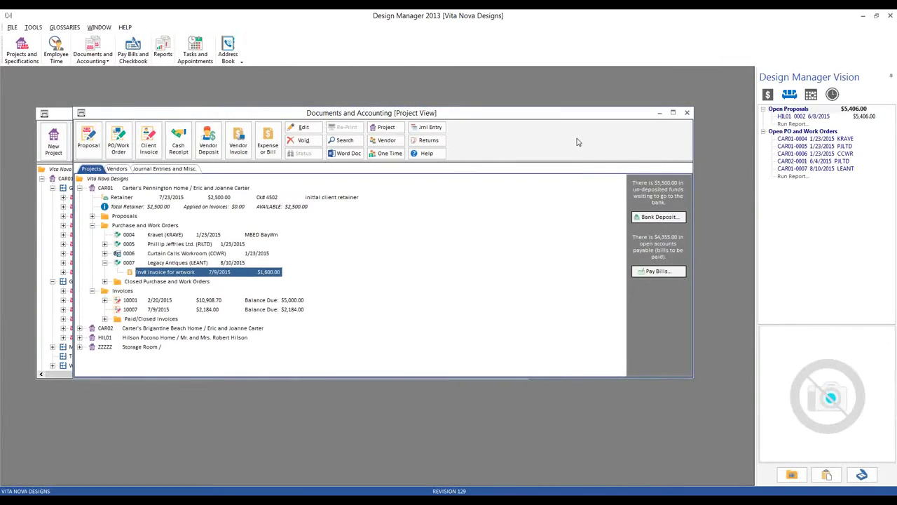
- Close the open work windows and turn on Require Sales Cat. in the general advanced options of the company information
click(687, 113)
key(Escape)
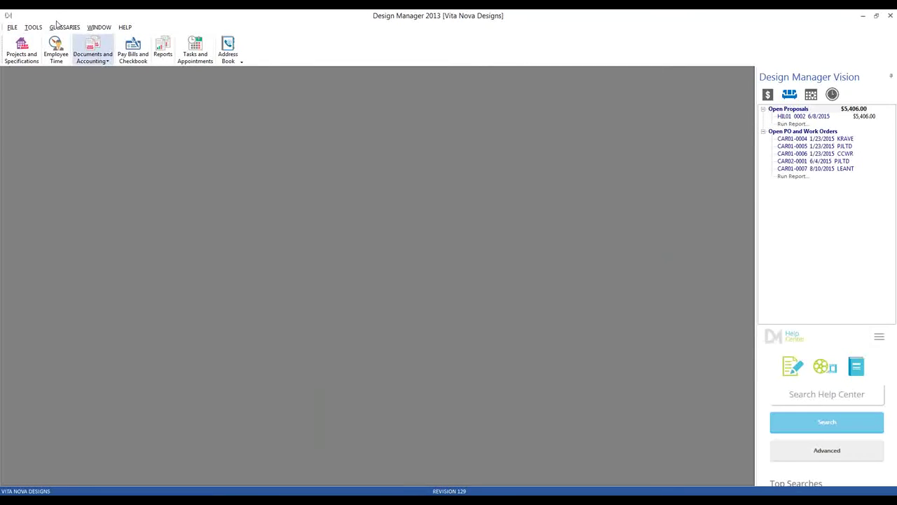
click(12, 28)
click(23, 43)
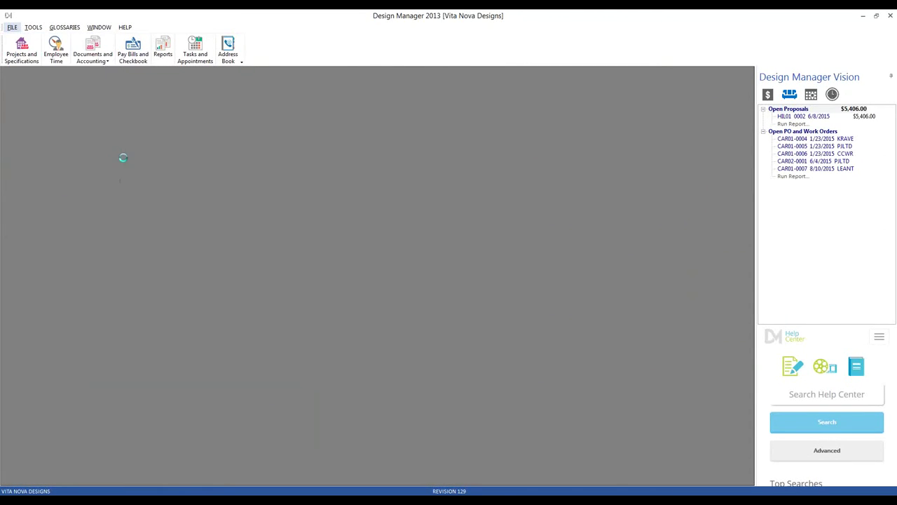
click(183, 303)
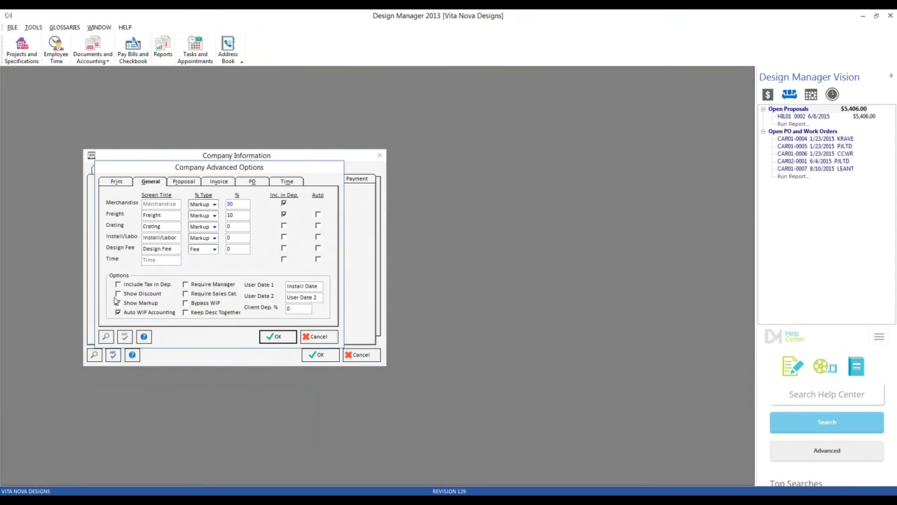
click(197, 295)
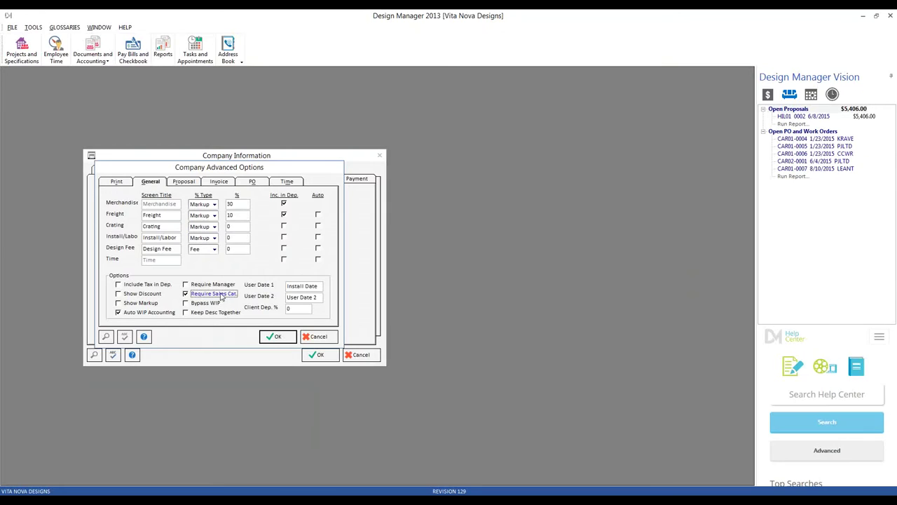